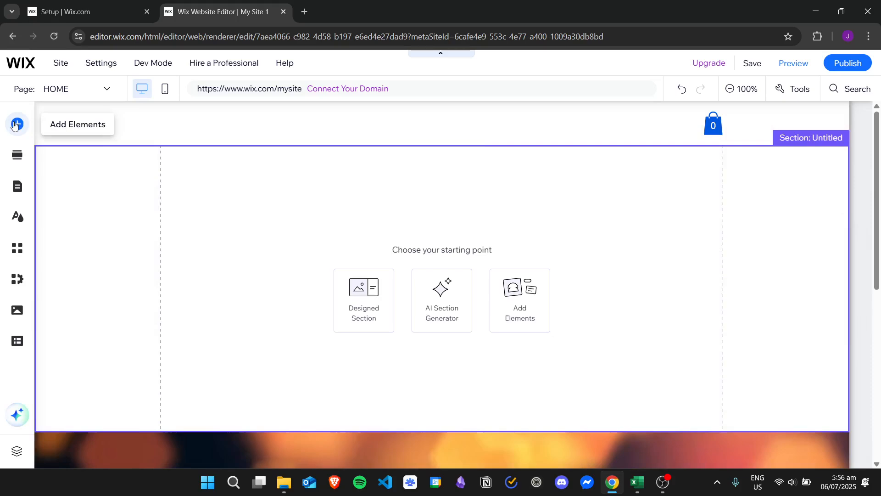
Add the tabs element with the Restorative Yoga design to the blank section of the home page
{"action": "left_click", "coordinate": [14, 125]}
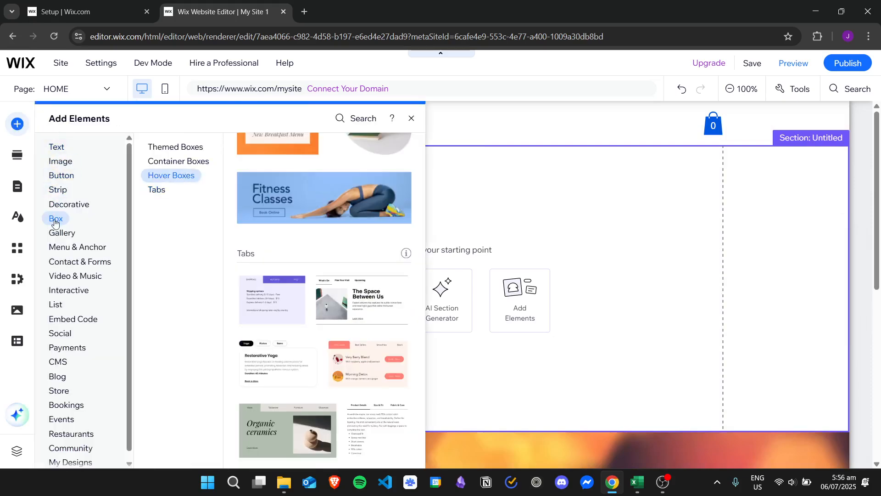
{"action": "left_click", "coordinate": [158, 192]}
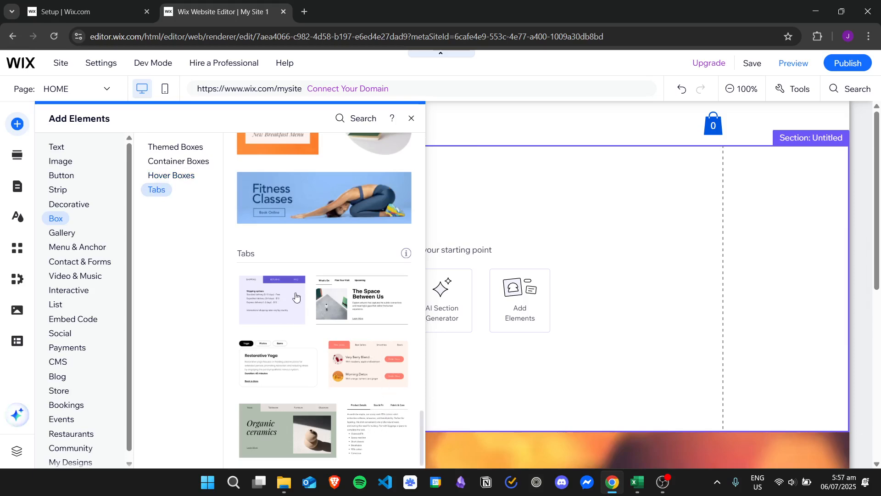
{"action": "left_click", "coordinate": [279, 375]}
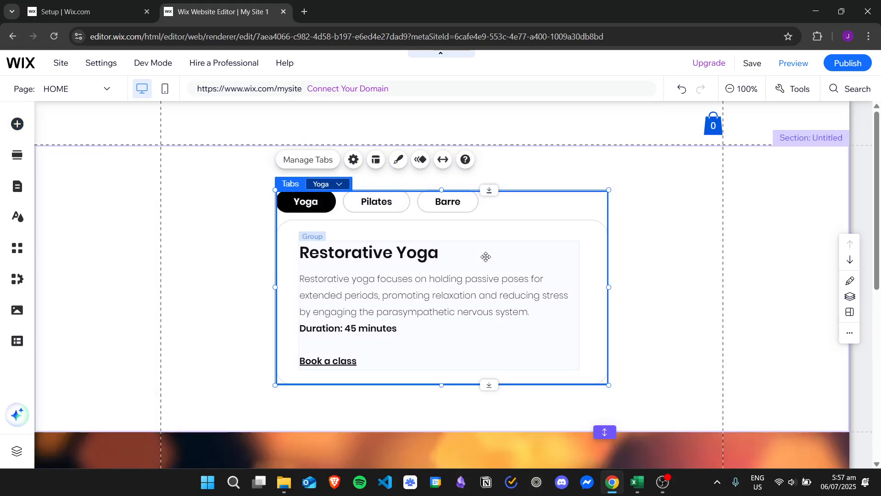
Stretch the tabs element to full width
{"action": "left_click", "coordinate": [443, 160]}
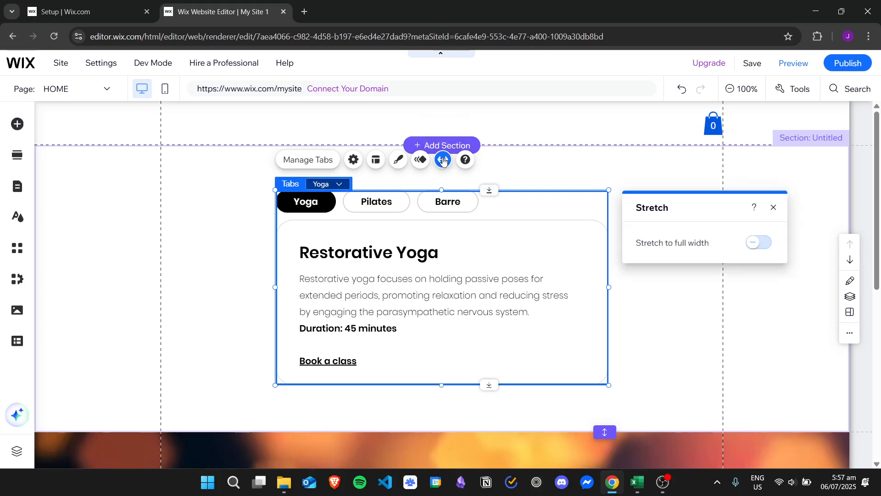
{"action": "left_click", "coordinate": [756, 247]}
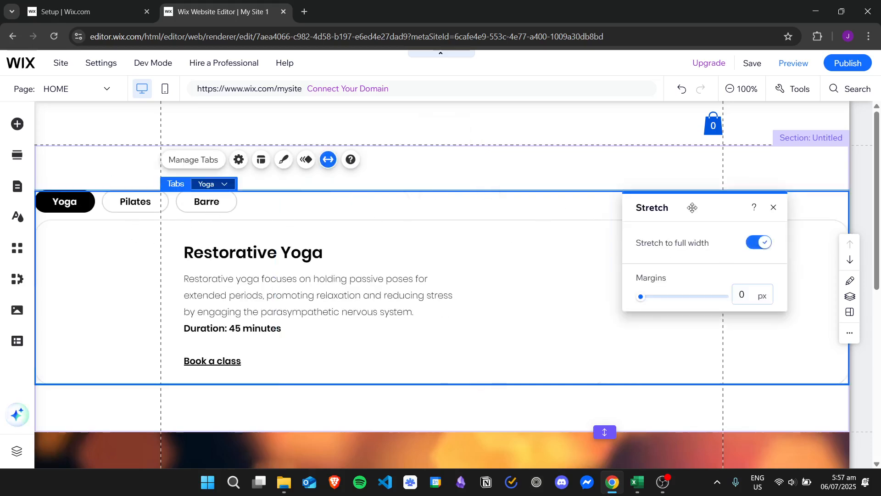
{"action": "left_click", "coordinate": [774, 207]}
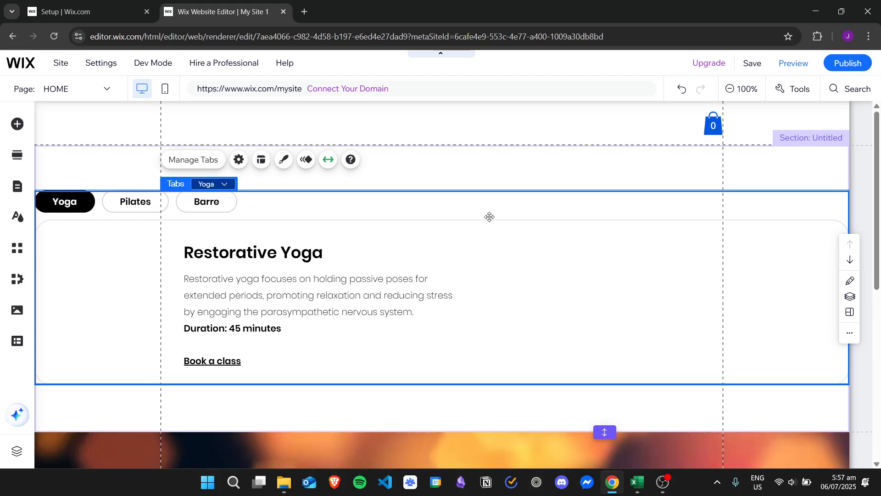
Examine the grouped heading, description and booking link inside the Yoga tab by selecting them individually
{"action": "left_click", "coordinate": [317, 257]}
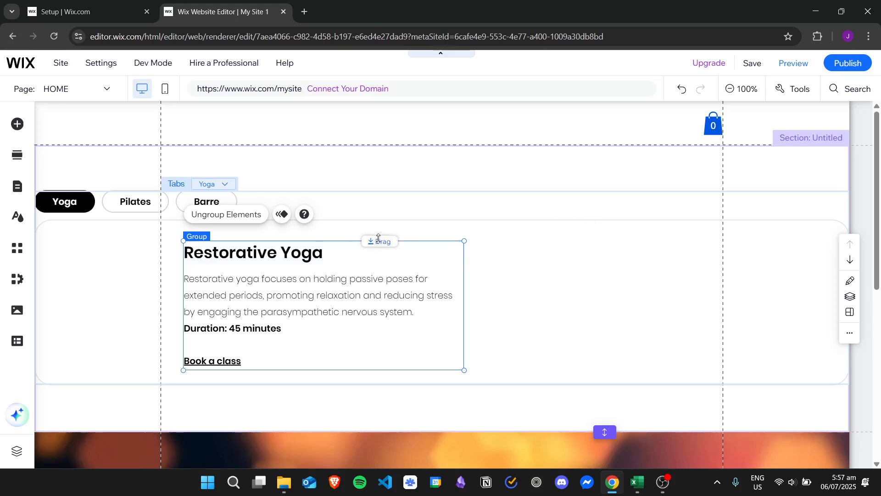
{"action": "left_click", "coordinate": [464, 180]}
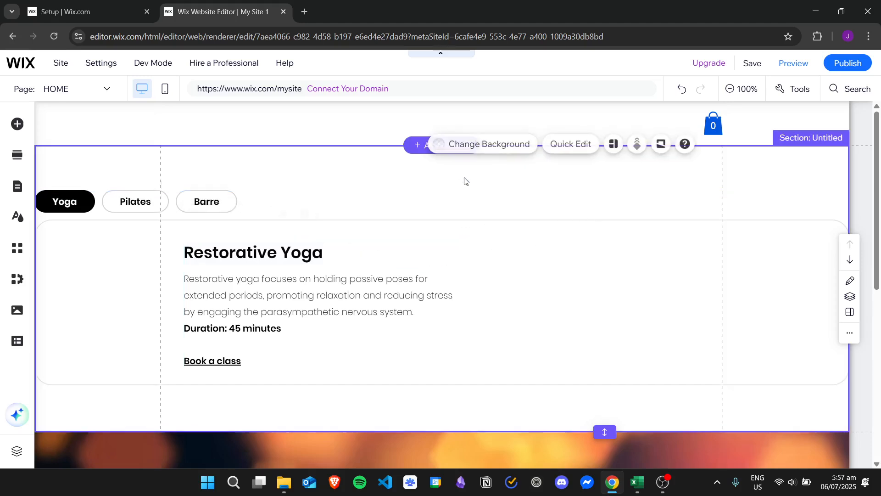
{"action": "left_click", "coordinate": [337, 283]}
{"action": "left_click", "coordinate": [315, 275]}
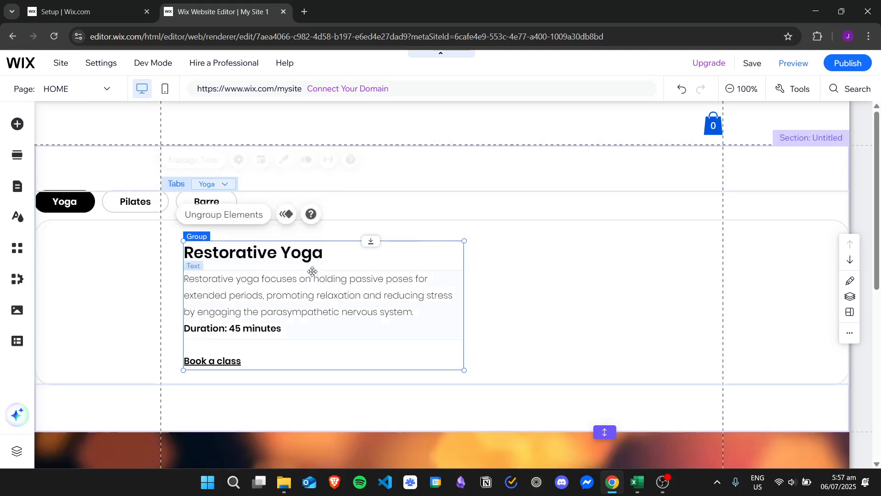
{"action": "left_click", "coordinate": [227, 332]}
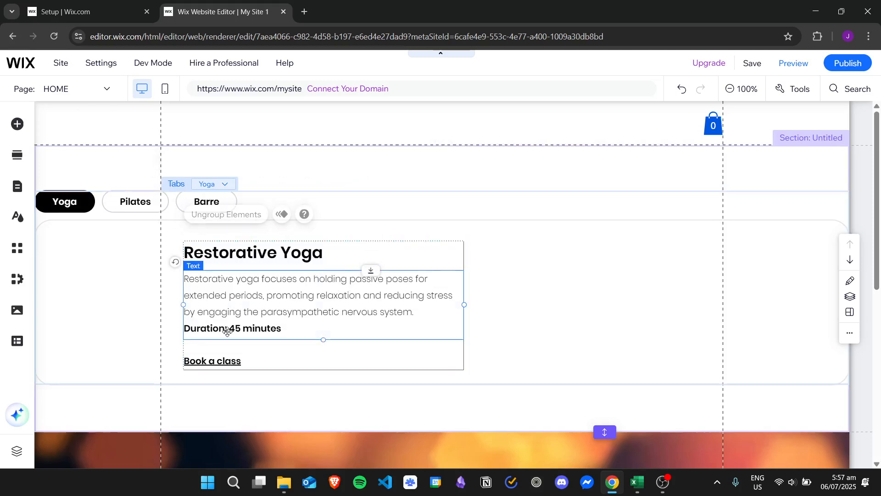
{"action": "left_click", "coordinate": [225, 361]}
{"action": "left_click", "coordinate": [239, 254]}
{"action": "left_click", "coordinate": [248, 285]}
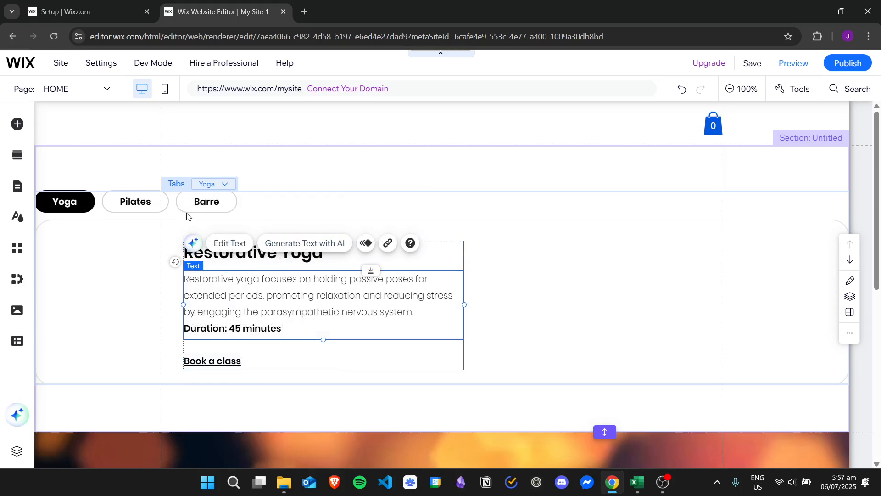
Look through the content of the Pilates and Barre tabs, finishing on the Yoga tab
{"action": "left_click", "coordinate": [158, 209]}
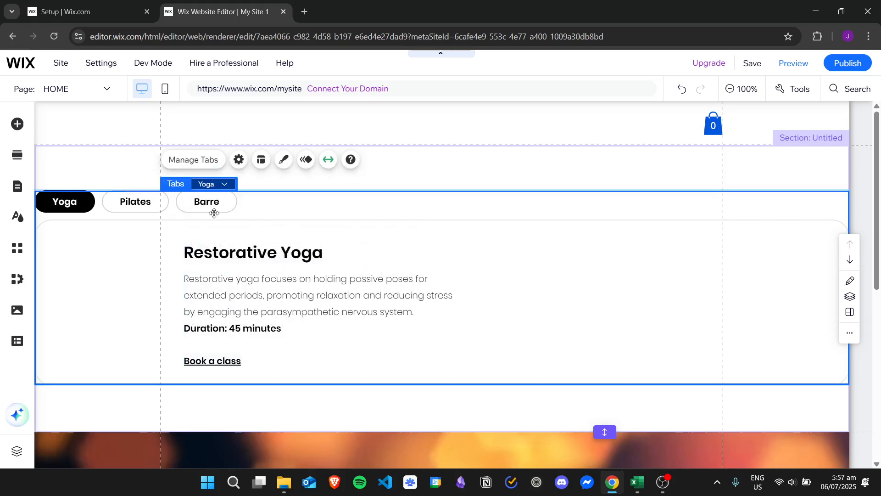
{"action": "left_click", "coordinate": [220, 184]}
{"action": "left_click", "coordinate": [224, 220]}
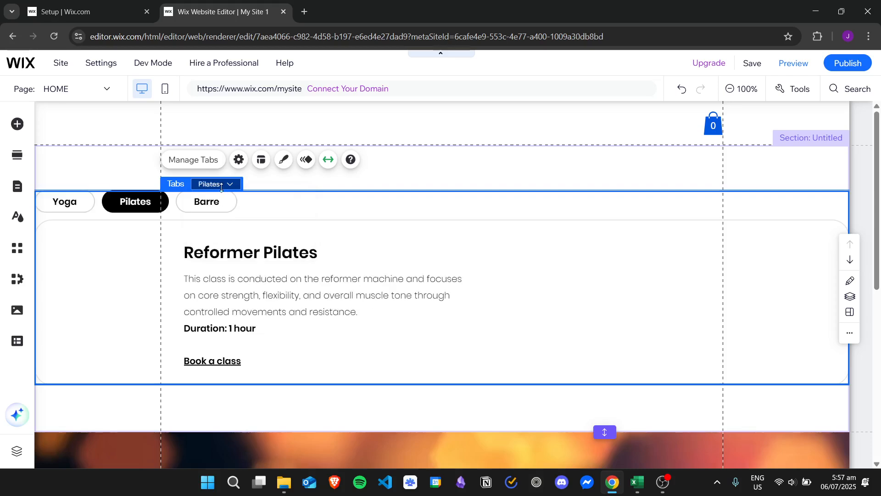
{"action": "left_click", "coordinate": [226, 188]}
{"action": "left_click", "coordinate": [215, 242]}
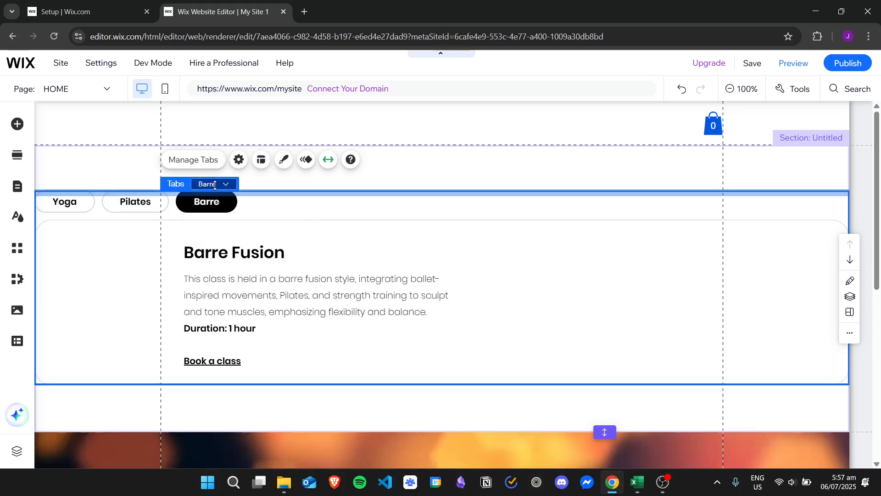
{"action": "left_click", "coordinate": [214, 184]}
{"action": "left_click", "coordinate": [224, 222]}
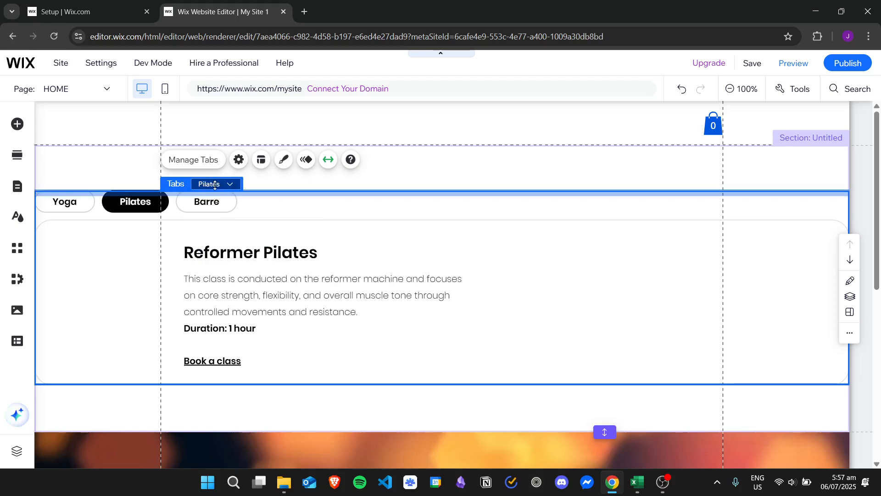
{"action": "left_click", "coordinate": [217, 184]}
{"action": "left_click", "coordinate": [211, 199]}
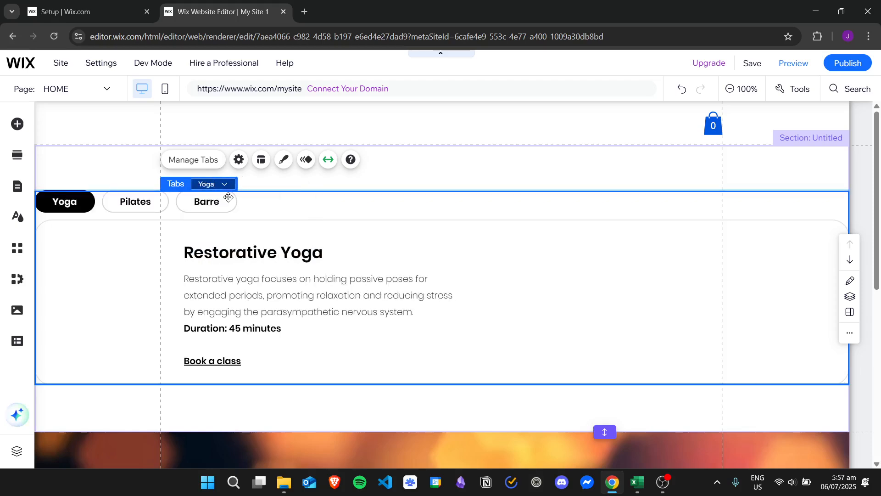
Duplicate the Yoga tab and add a new blank tab to the tabs element
{"action": "left_click", "coordinate": [208, 163]}
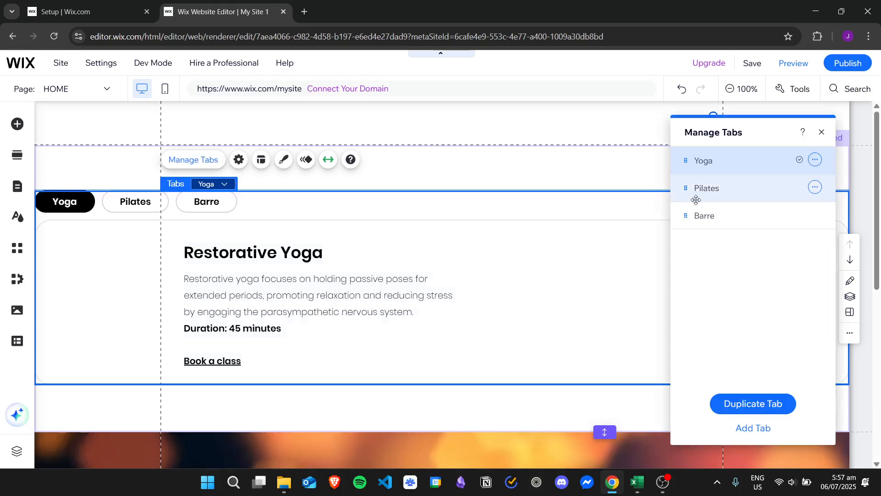
{"action": "left_click", "coordinate": [746, 403]}
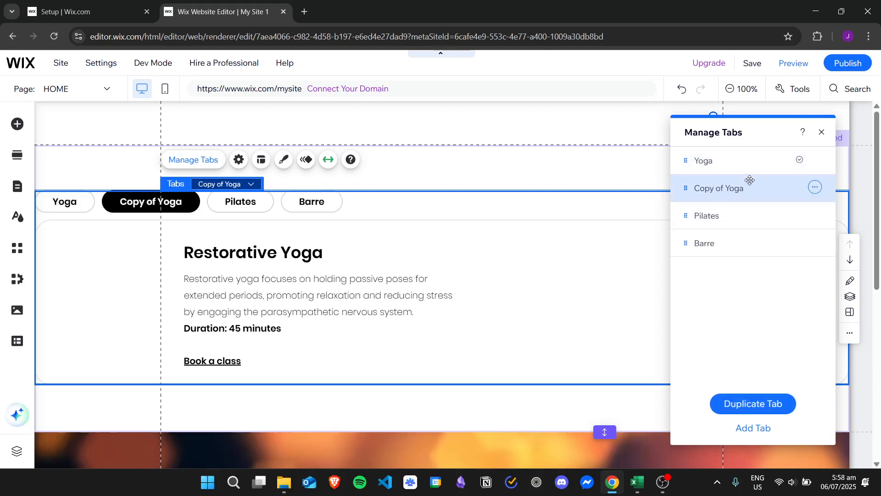
{"action": "left_click", "coordinate": [760, 429]}
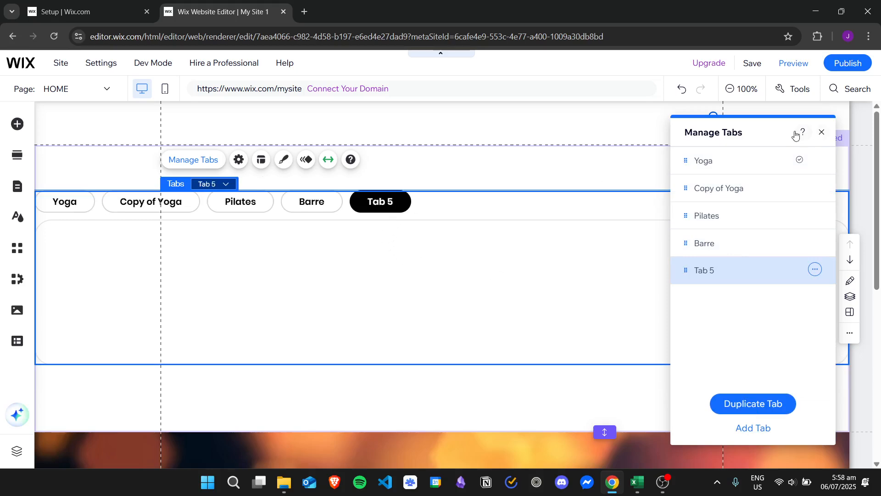
{"action": "left_click", "coordinate": [822, 134]}
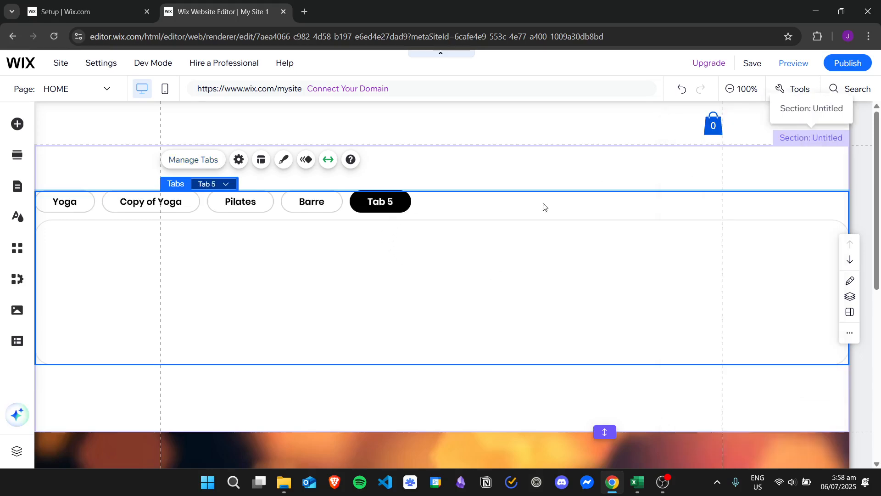
Rename the new blank tab as Swimming
{"action": "double_click", "coordinate": [378, 204]}
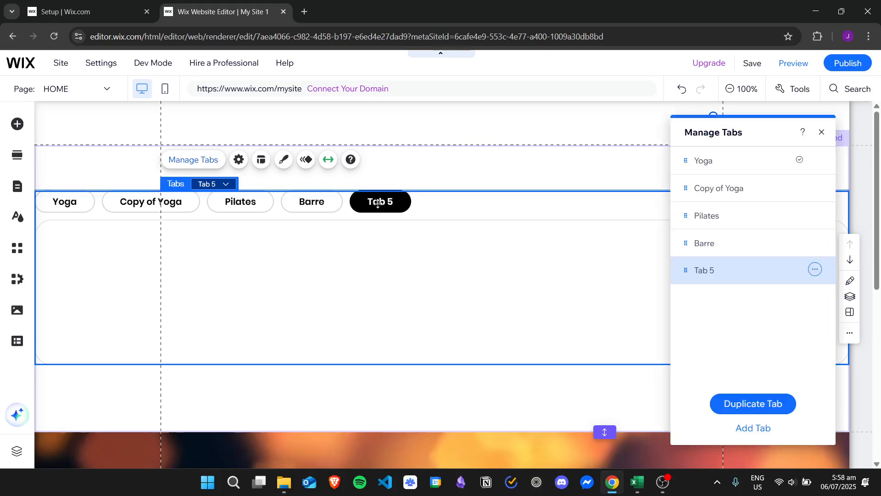
{"action": "left_click", "coordinate": [821, 274]}
{"action": "left_click", "coordinate": [765, 303]}
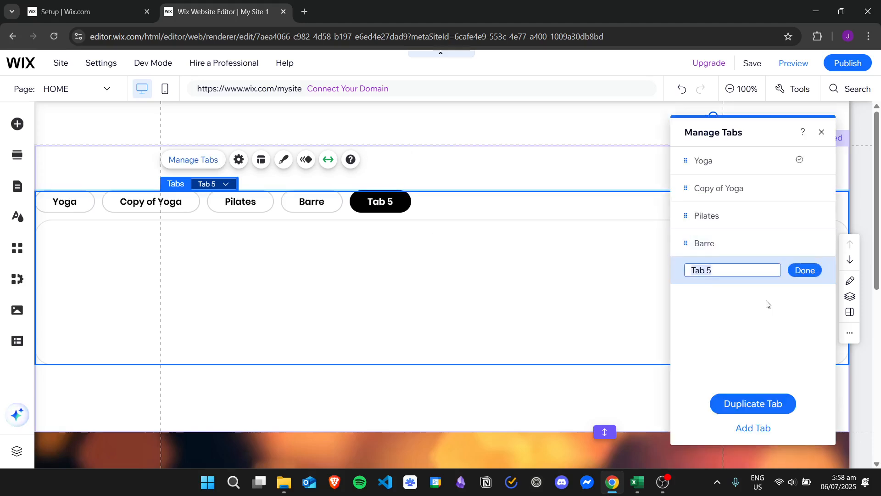
{"action": "type", "text": "Swimming"}
{"action": "left_click", "coordinate": [803, 270]}
{"action": "left_click", "coordinate": [822, 131]}
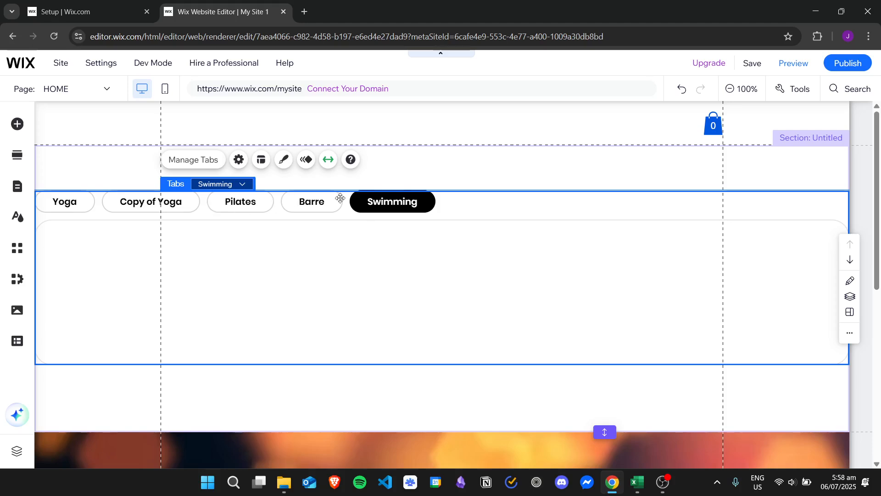
Add a Heading 1 text near the upper edge of the Swimming tab's content area, reading "Learn to Swim!"
{"action": "left_click", "coordinate": [18, 124]}
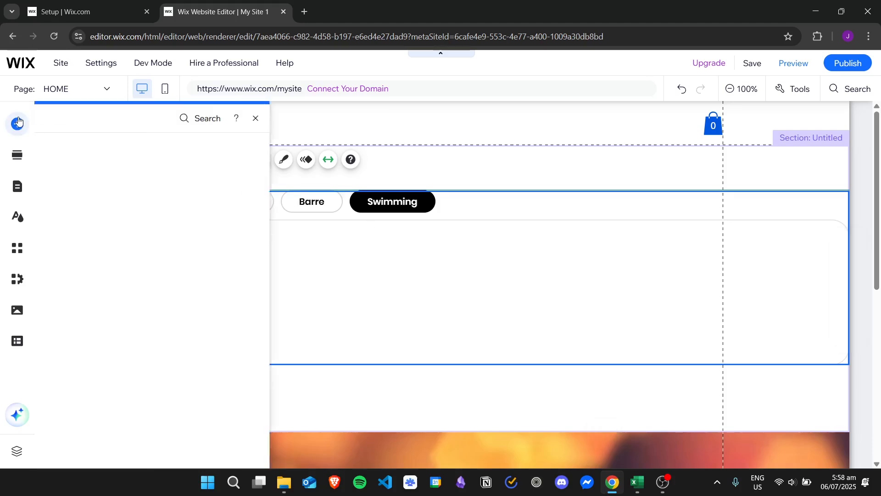
{"action": "left_click", "coordinate": [56, 146]}
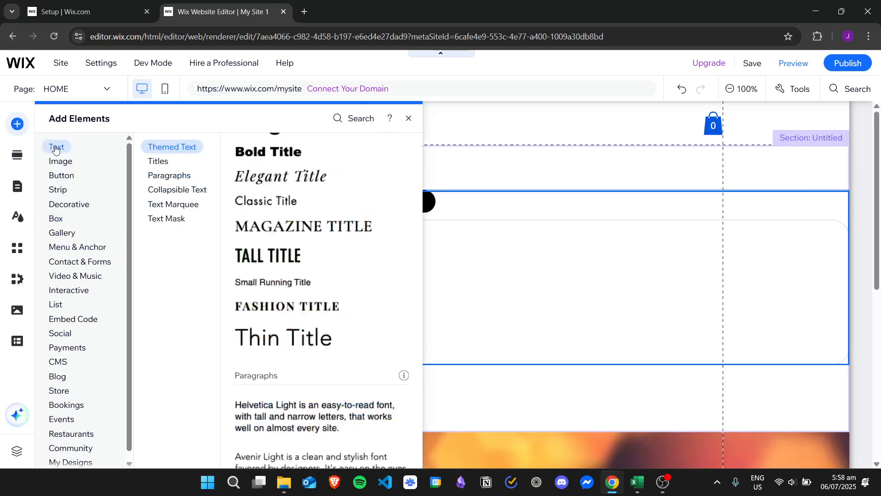
{"action": "left_click_drag", "start_coordinate": [293, 198], "coordinate": [247, 248]}
{"action": "double_click", "coordinate": [247, 248]}
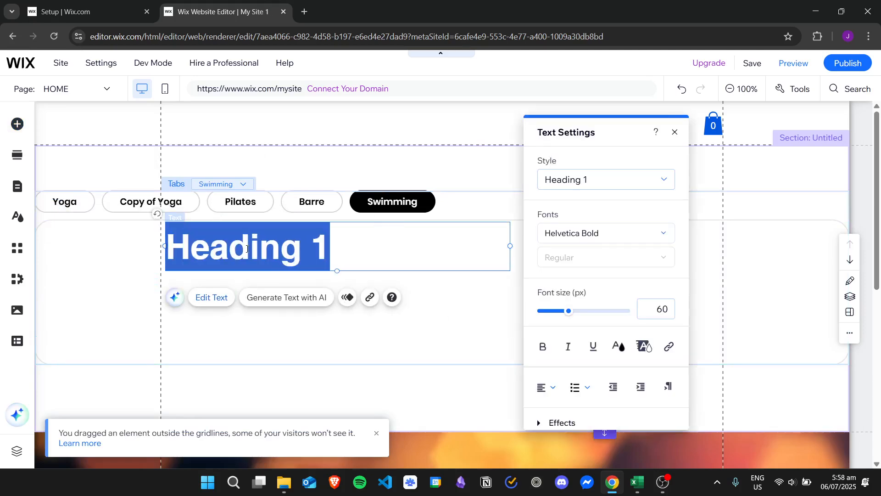
{"action": "type", "text": "Laern"}
{"action": "key", "text": "BackSpace"}
{"action": "key", "text": "BackSpace"}
{"action": "key", "text": "BackSpace"}
{"action": "key", "text": "BackSpace"}
{"action": "type", "text": "ear"}
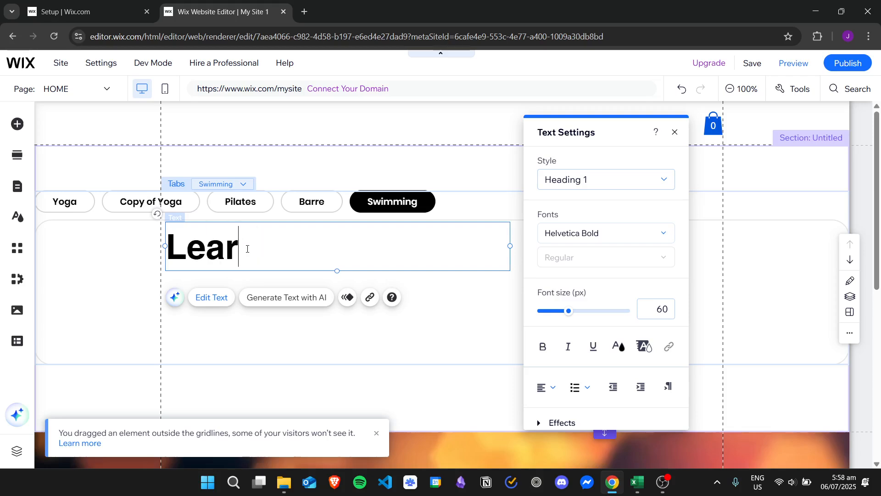
{"action": "type", "text": "n to Swim!"}
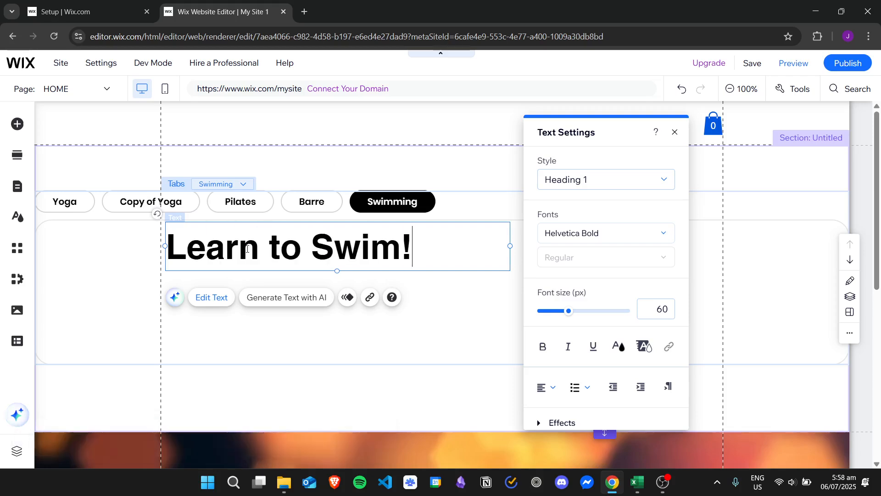
Add a Heading 5 text directly below the Swimming tab's heading, reading "Our Website offers classes for learn to swim program"
{"action": "left_click", "coordinate": [17, 124]}
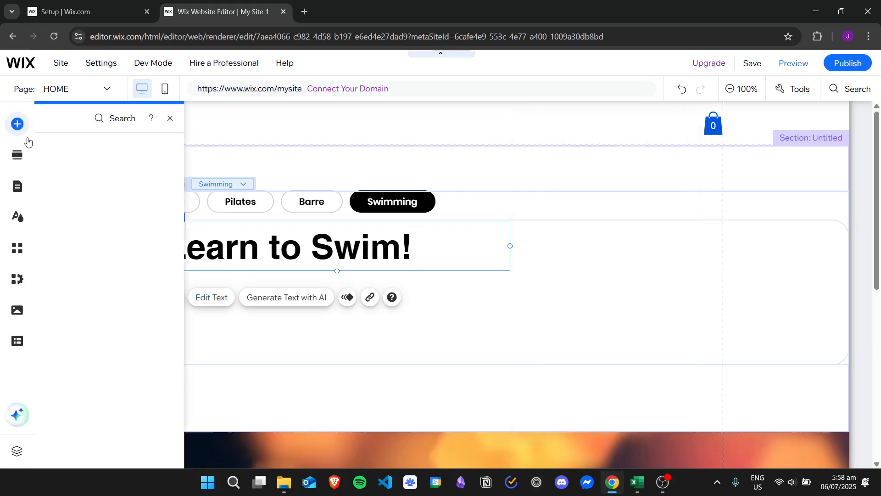
{"action": "left_click_drag", "start_coordinate": [277, 323], "coordinate": [255, 281]}
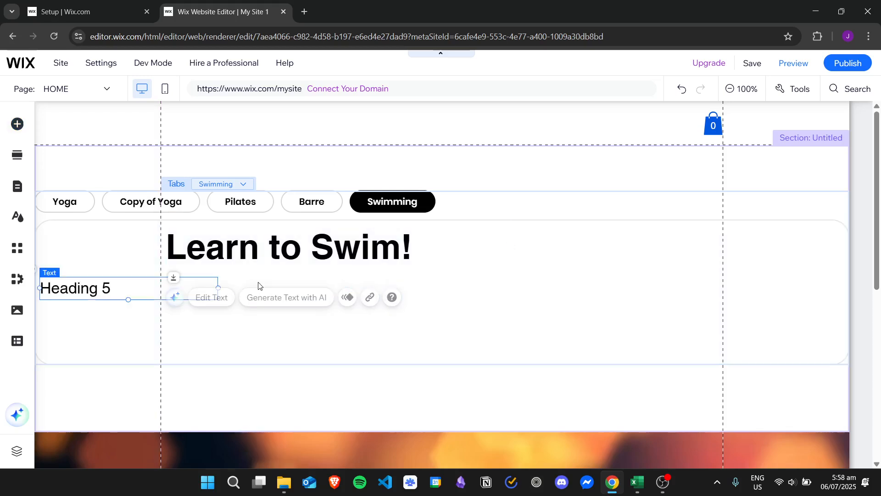
{"action": "left_click_drag", "start_coordinate": [316, 285], "coordinate": [224, 282]}
{"action": "double_click", "coordinate": [224, 281]}
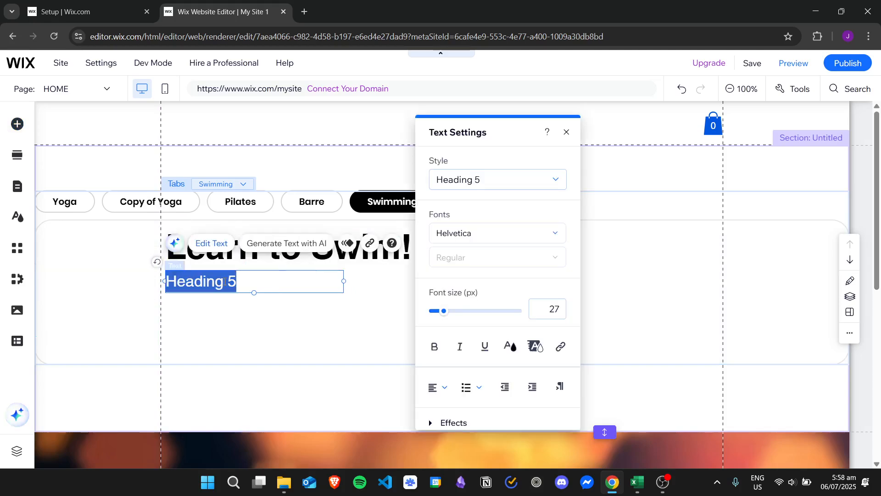
{"action": "type", "text": "Our Webs"}
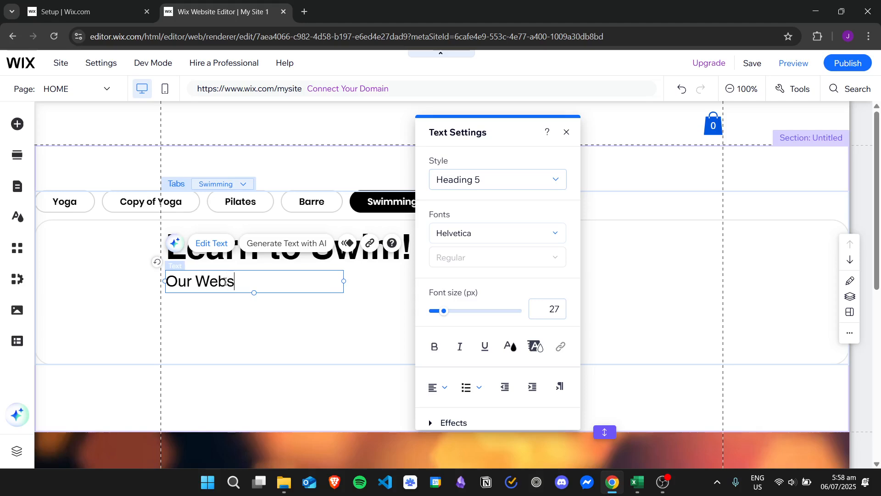
{"action": "type", "text": "ite offercs"}
{"action": "key", "text": "BackSpace"}
{"action": "key", "text": "BackSpace"}
{"action": "type", "text": "clas"}
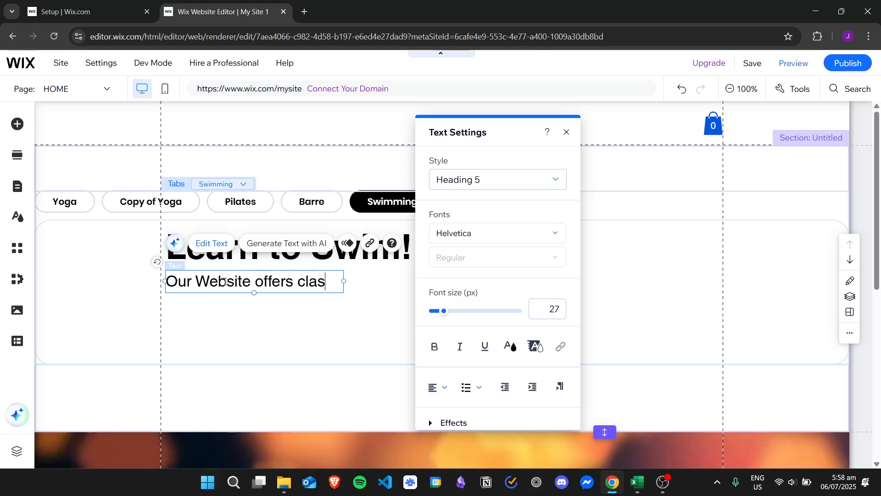
{"action": "type", "text": "ses for lear"}
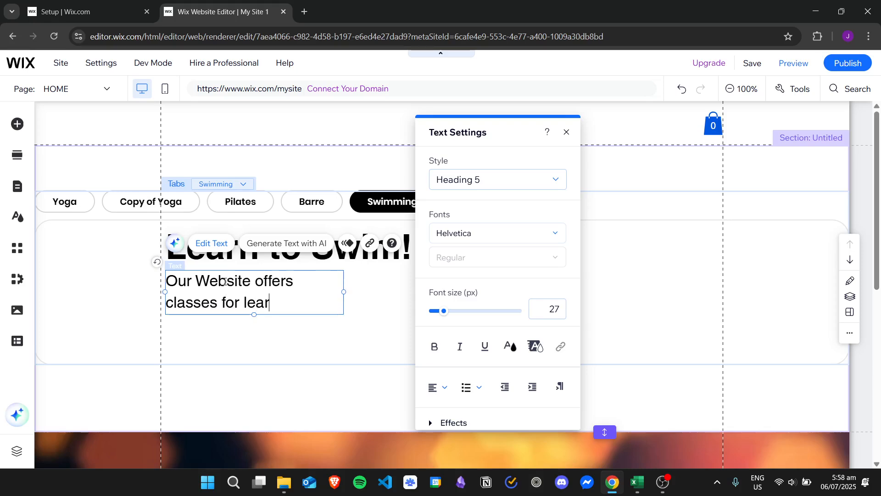
{"action": "type", "text": "n to swim program"}
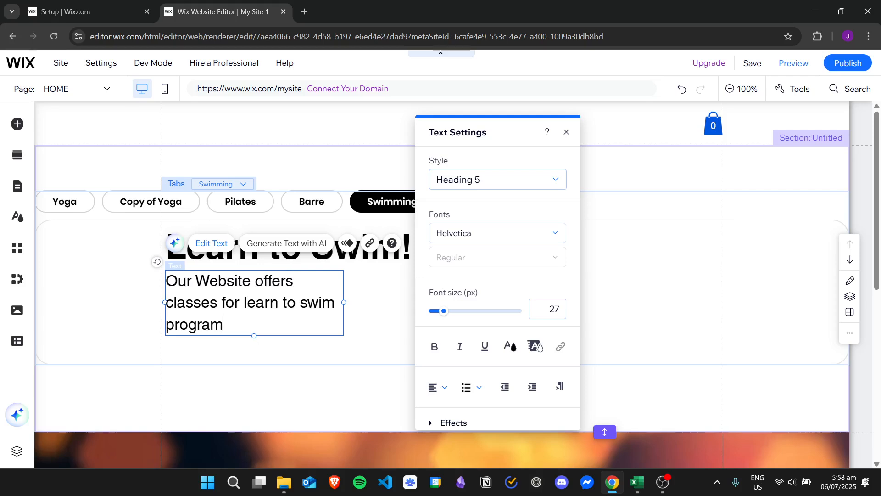
Finish the Swimming tab's Heading 5 text with the word "programs" and widen its text box until the sentence fits on one line
{"action": "type", "text": "s"}
{"action": "left_click", "coordinate": [347, 304]}
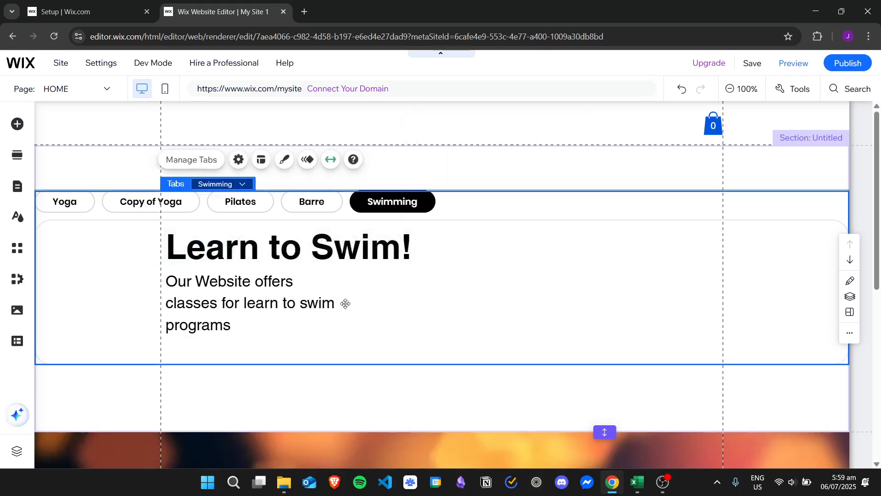
{"action": "left_click", "coordinate": [282, 300]}
{"action": "left_click_drag", "start_coordinate": [352, 302], "coordinate": [564, 299]}
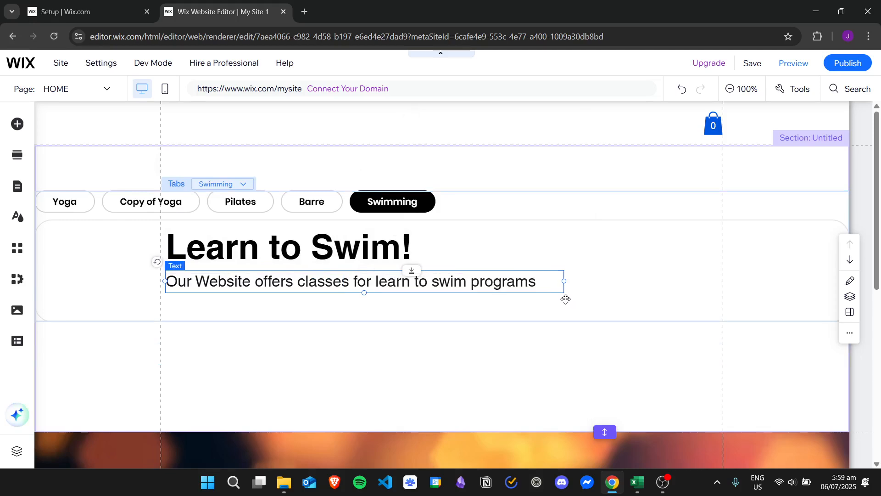
End the Heading 5 sentence with a period and add the lines "Learn how to swim in just 10 sessions." and "Book a class now!" below it
{"action": "double_click", "coordinate": [537, 282]}
{"action": "left_click", "coordinate": [538, 281]}
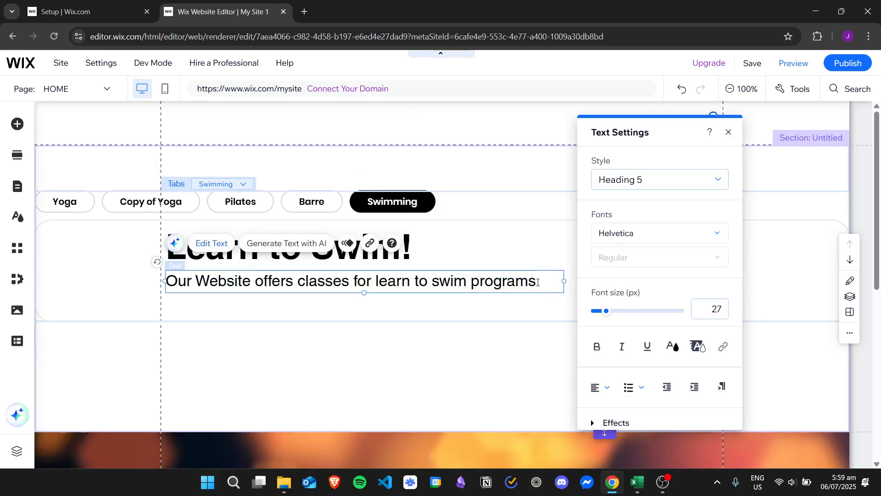
{"action": "key", "text": "Return"}
{"action": "type", "text": "Learn h"}
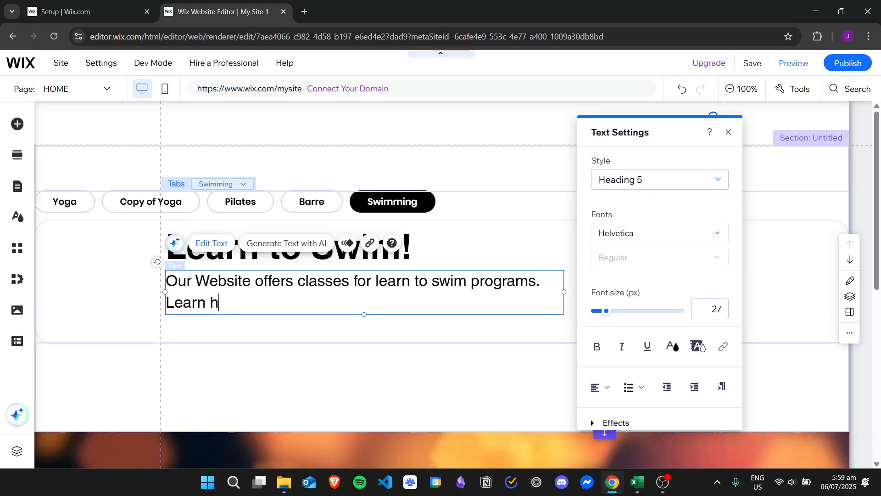
{"action": "type", "text": "ow to swim in ju"}
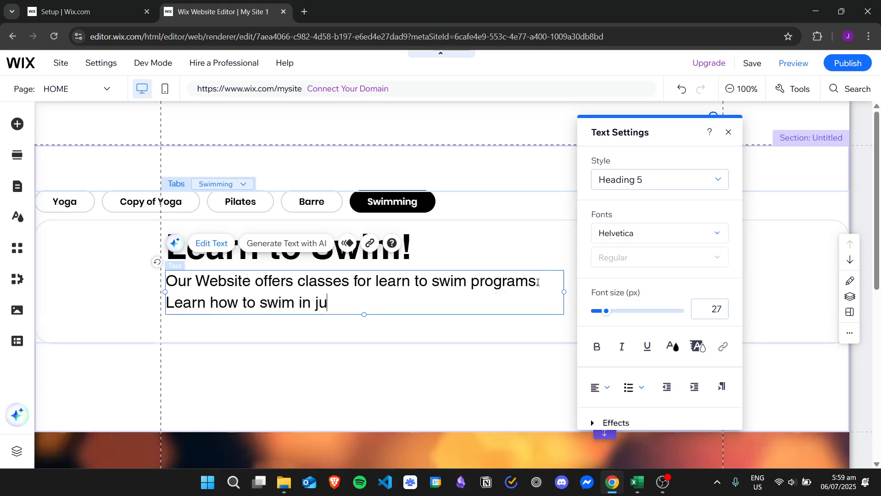
{"action": "type", "text": "st 10 sessions."}
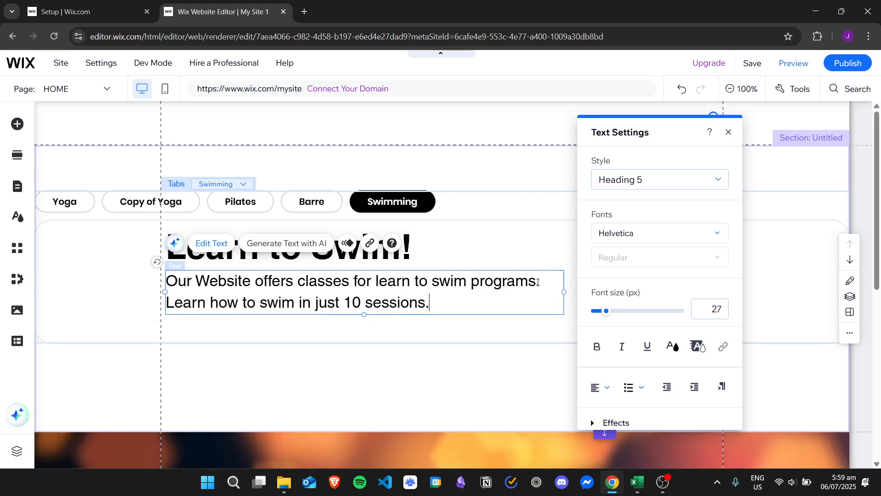
{"action": "key", "text": "Return"}
{"action": "type", "text": "B"}
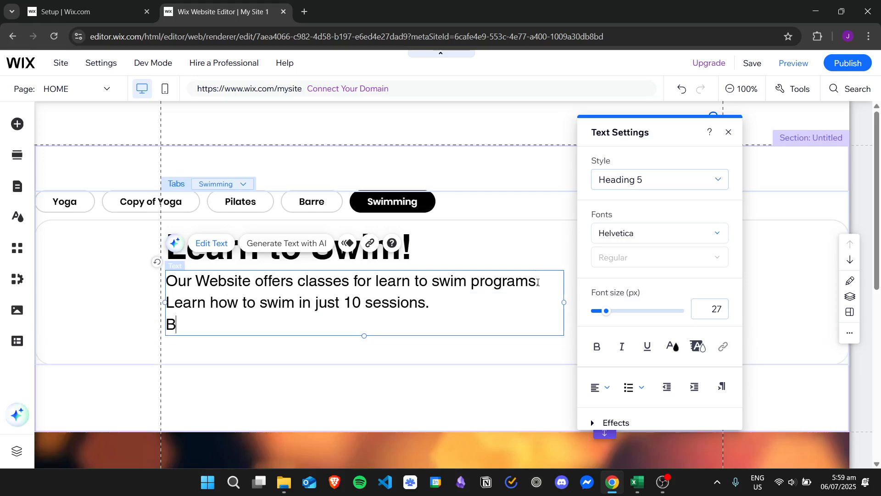
{"action": "type", "text": "ook a class now!"}
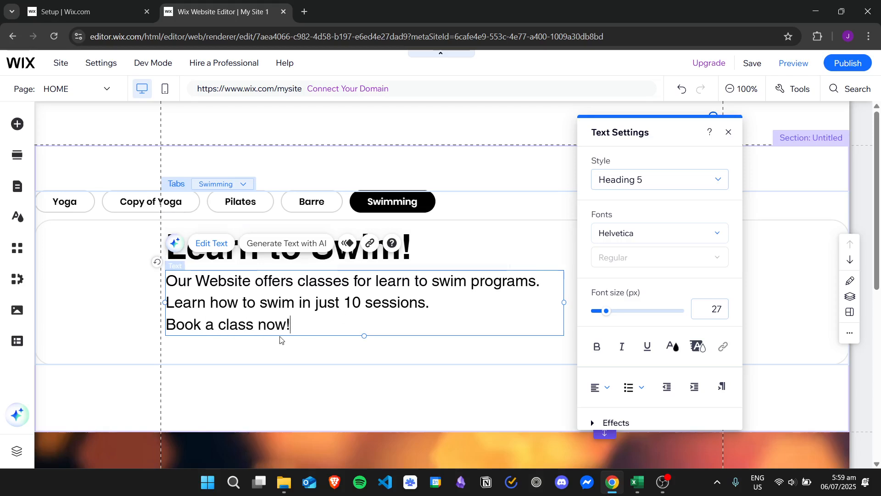
Make the line "Book a class now!" bold and finish editing the text
{"action": "left_click_drag", "start_coordinate": [294, 325], "coordinate": [123, 324]}
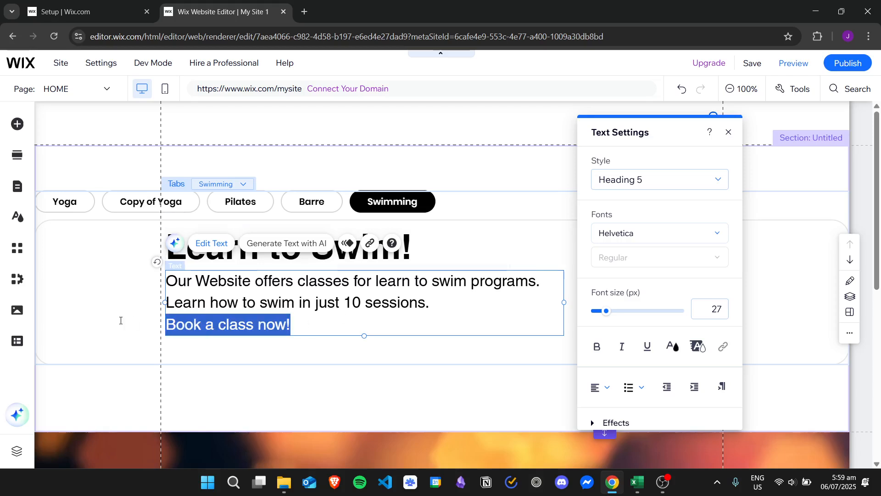
{"action": "left_click", "coordinate": [597, 347]}
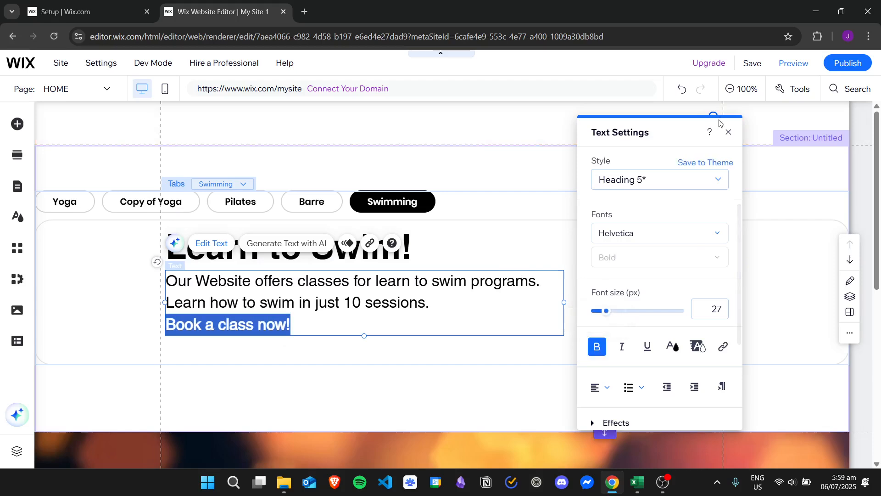
{"action": "left_click", "coordinate": [728, 132]}
{"action": "left_click", "coordinate": [636, 306]}
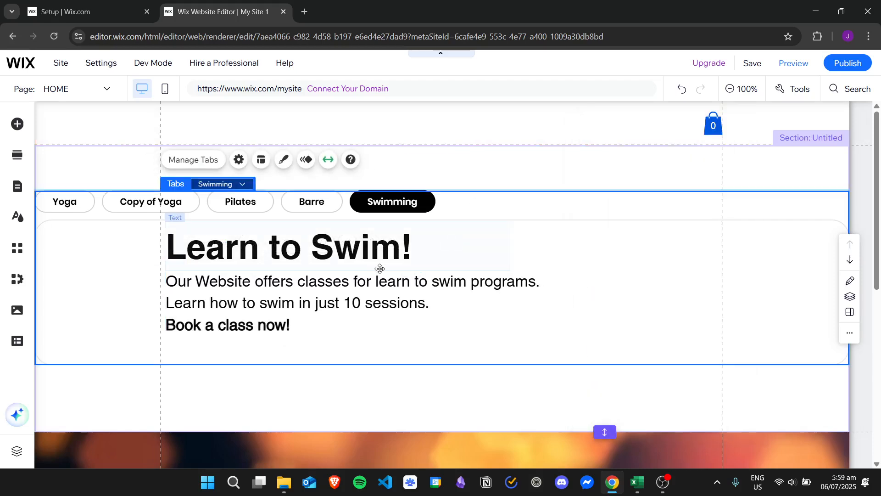
Switch the tabs element through Yoga, Copy of Yoga, Pilates and Swimming to examine each tab's content, ending on Copy of Yoga
{"action": "left_click", "coordinate": [236, 184]}
{"action": "left_click", "coordinate": [229, 200]}
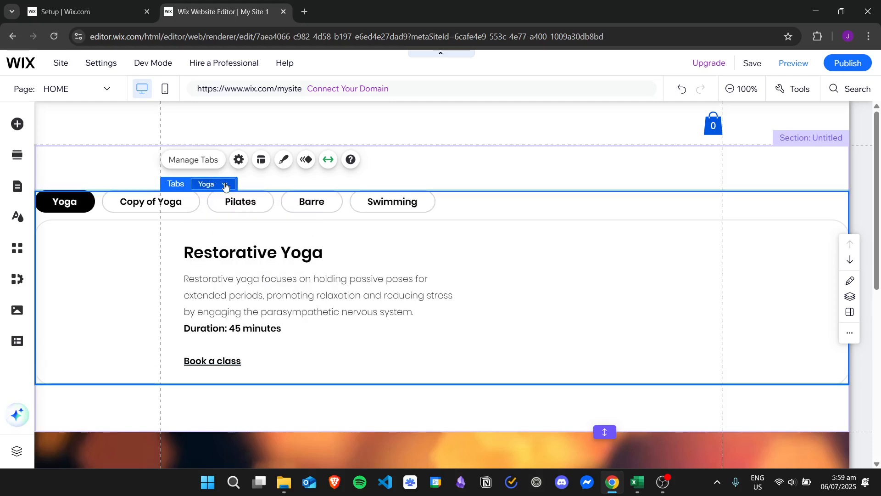
{"action": "left_click", "coordinate": [213, 184]}
{"action": "left_click", "coordinate": [222, 201]}
{"action": "left_click", "coordinate": [230, 184]}
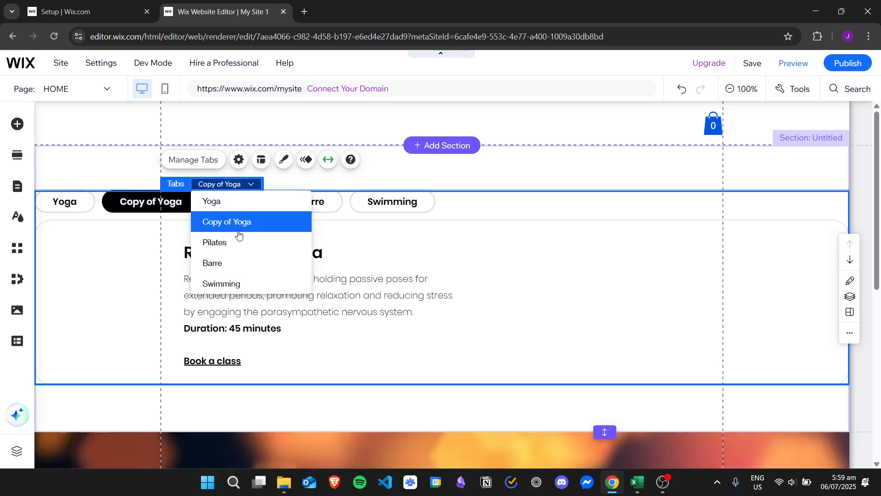
{"action": "left_click", "coordinate": [243, 243]}
{"action": "left_click", "coordinate": [221, 184]}
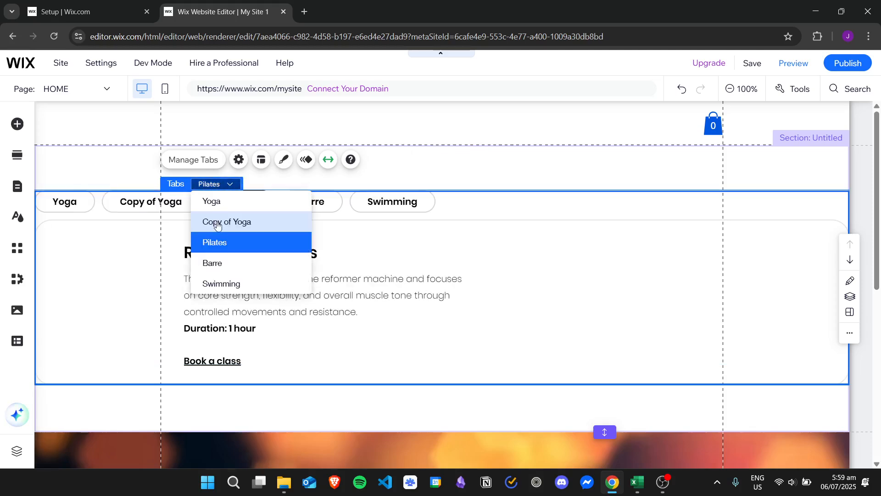
{"action": "left_click", "coordinate": [220, 283]}
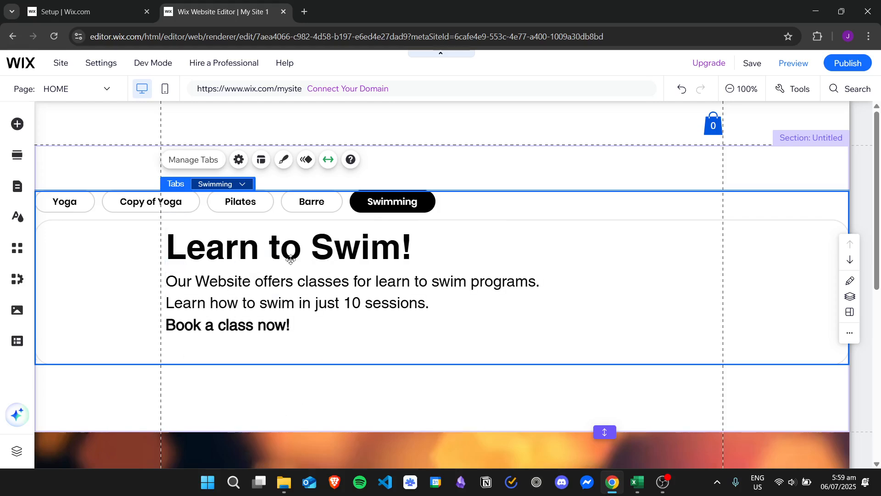
{"action": "left_click", "coordinate": [234, 184]}
{"action": "left_click", "coordinate": [242, 222]}
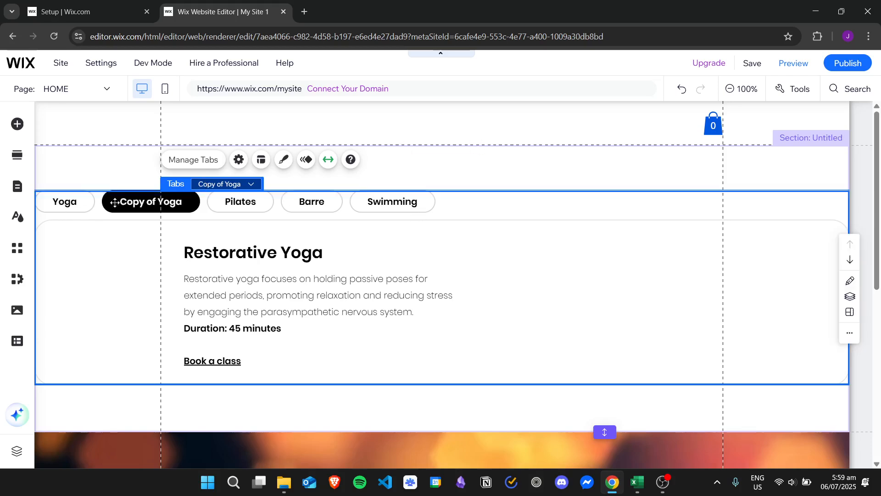
Reorder the tabs so that Barre comes before Pilates and Swimming sits directly after Yoga
{"action": "left_click", "coordinate": [200, 162]}
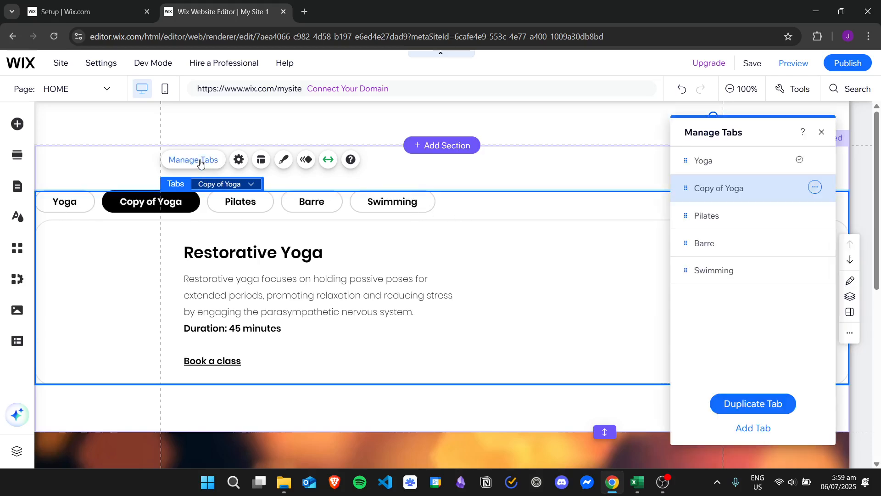
{"action": "left_click_drag", "start_coordinate": [687, 236], "coordinate": [689, 224]}
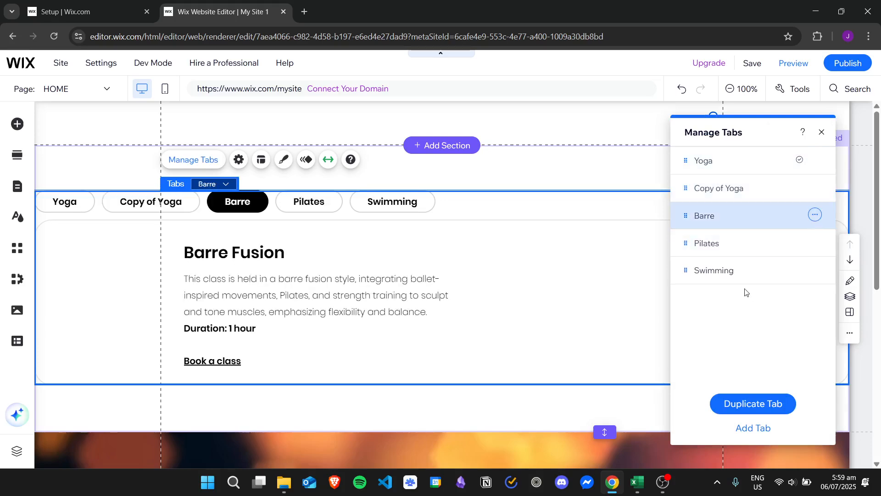
{"action": "left_click_drag", "start_coordinate": [685, 271], "coordinate": [696, 165]}
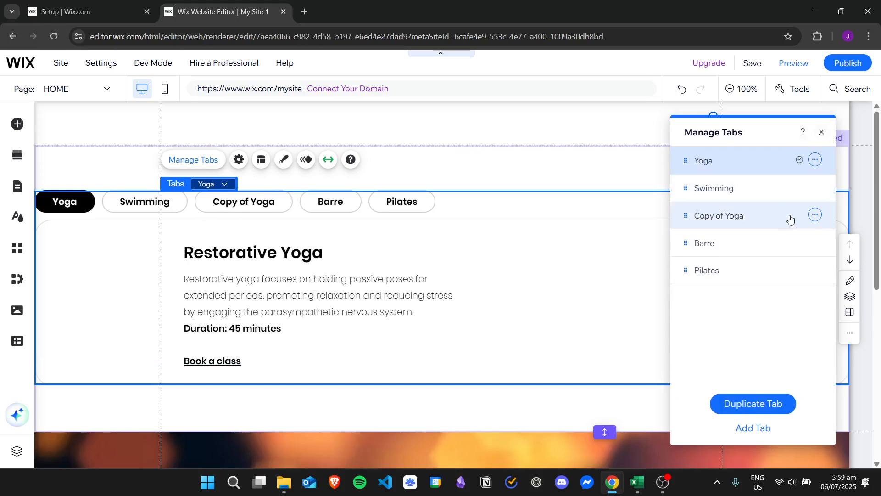
Delete the Copy of Yoga tab and set the Pilates tab as the default
{"action": "left_click", "coordinate": [816, 215]}
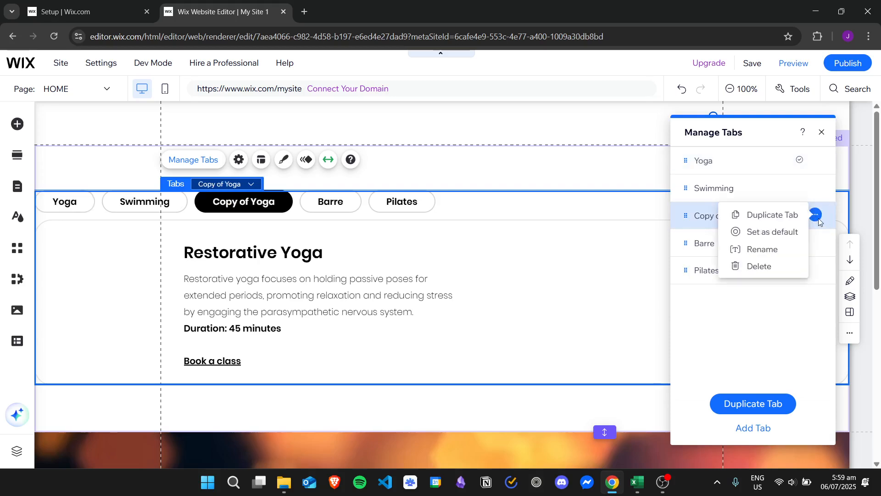
{"action": "left_click", "coordinate": [756, 270]}
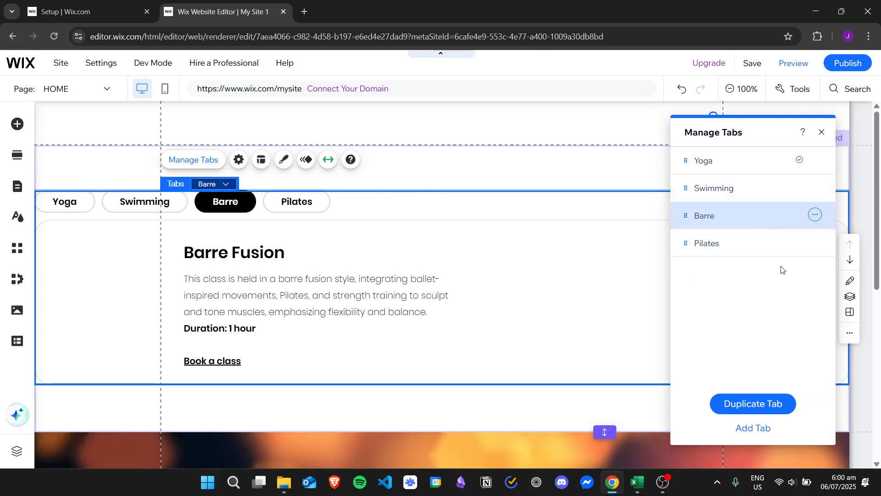
{"action": "left_click", "coordinate": [737, 246]}
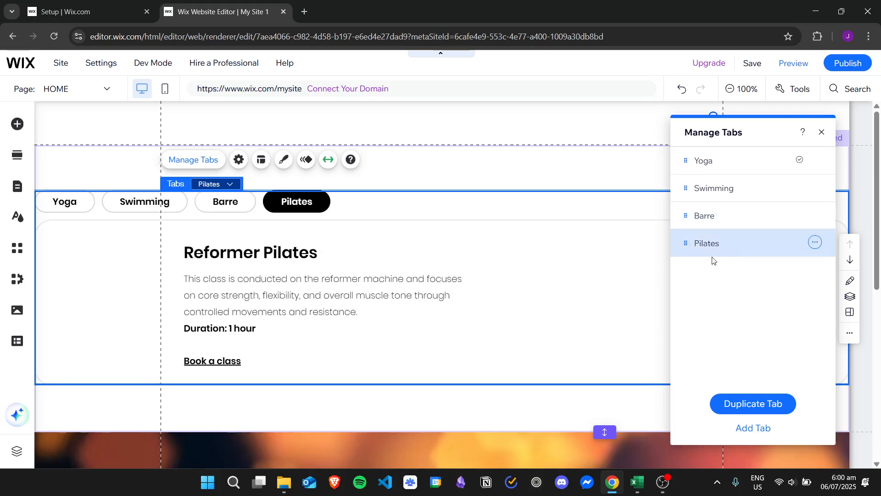
{"action": "left_click", "coordinate": [815, 243]}
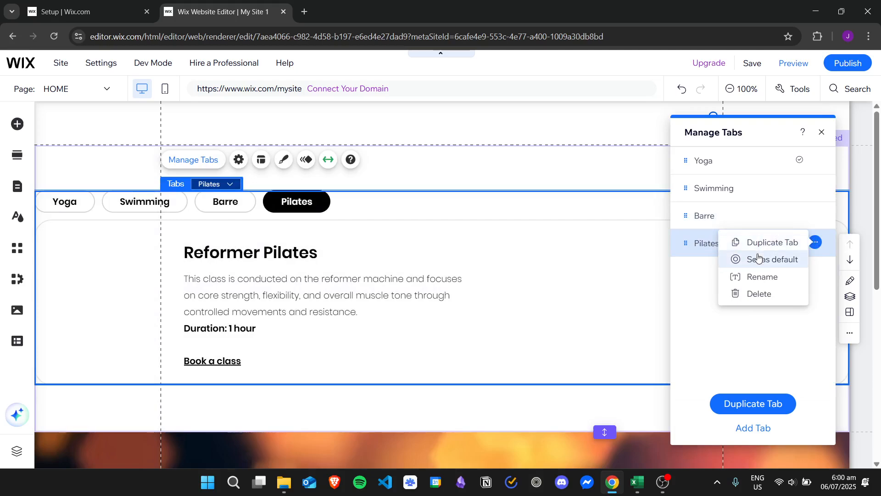
{"action": "left_click", "coordinate": [785, 259]}
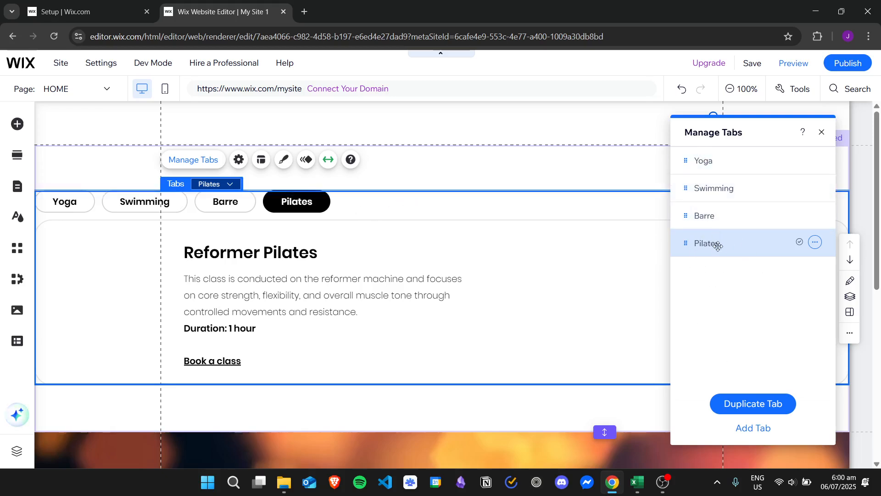
{"action": "left_click", "coordinate": [822, 133]}
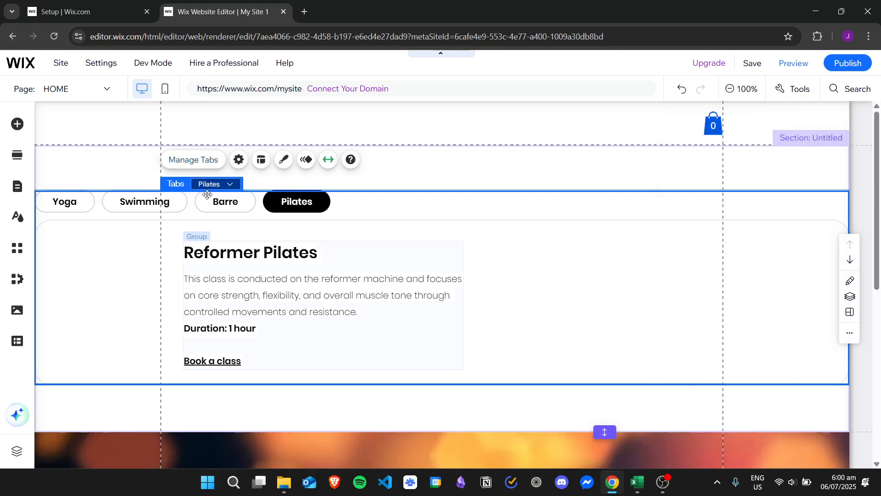
Examine the Reformer Pilates group and its individual description text and "Book a class" button in the Pilates tab
{"action": "left_click", "coordinate": [385, 248]}
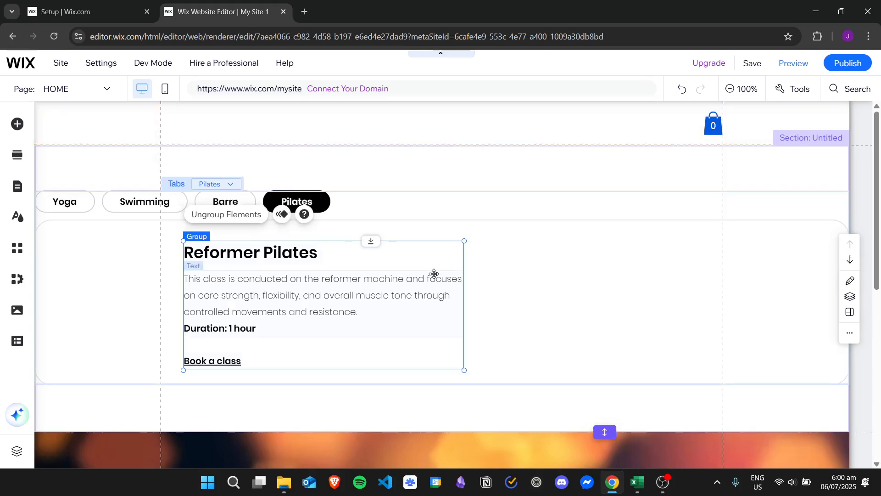
{"action": "left_click", "coordinate": [481, 259]}
{"action": "left_click", "coordinate": [295, 270]}
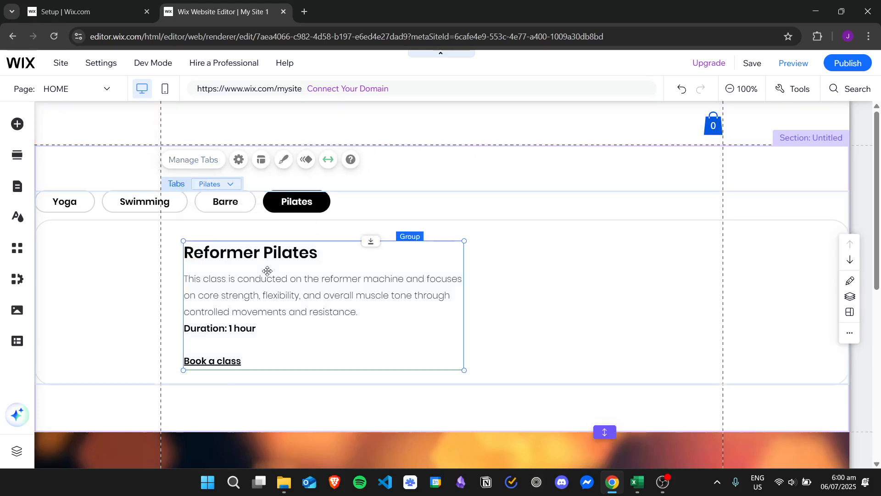
{"action": "left_click", "coordinate": [226, 358]}
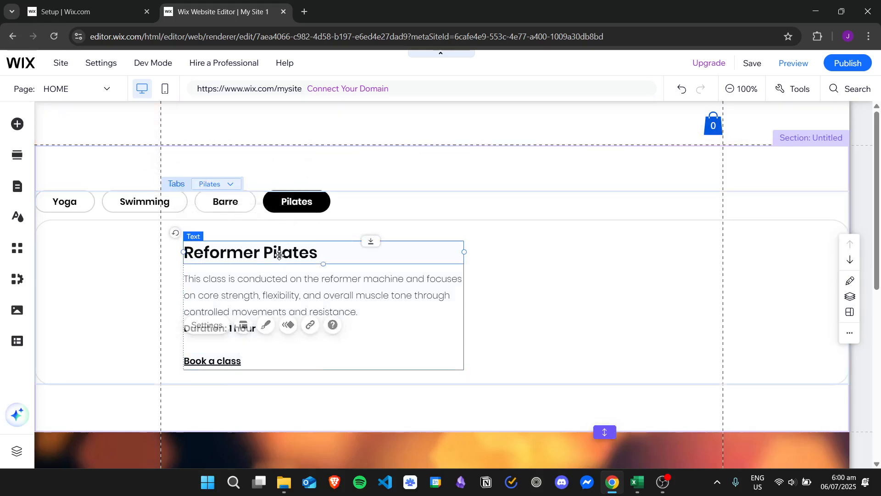
{"action": "left_click", "coordinate": [285, 281]}
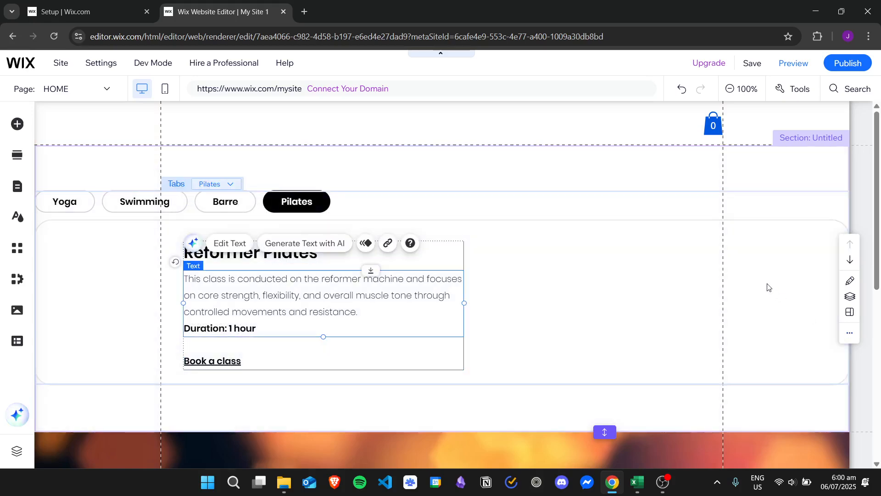
{"action": "left_click", "coordinate": [693, 264]}
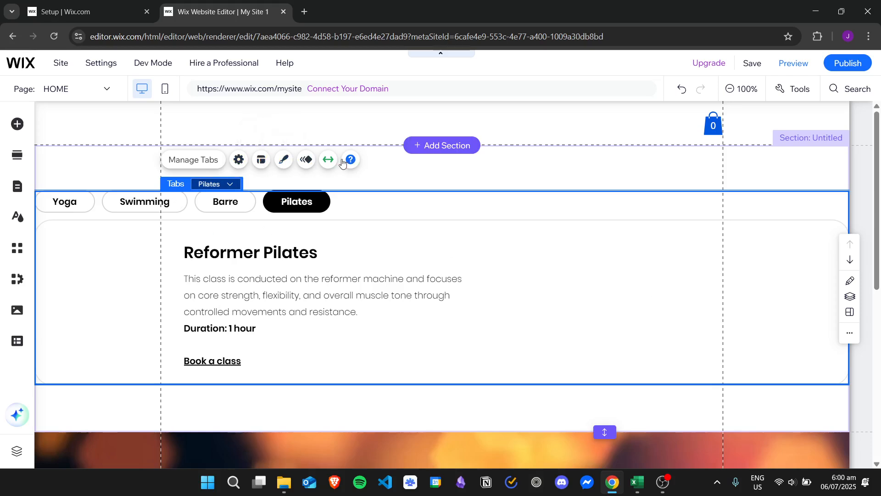
Try the Stretch tab distribution in the tabs element's layout settings and switch back to Default
{"action": "left_click", "coordinate": [260, 160]}
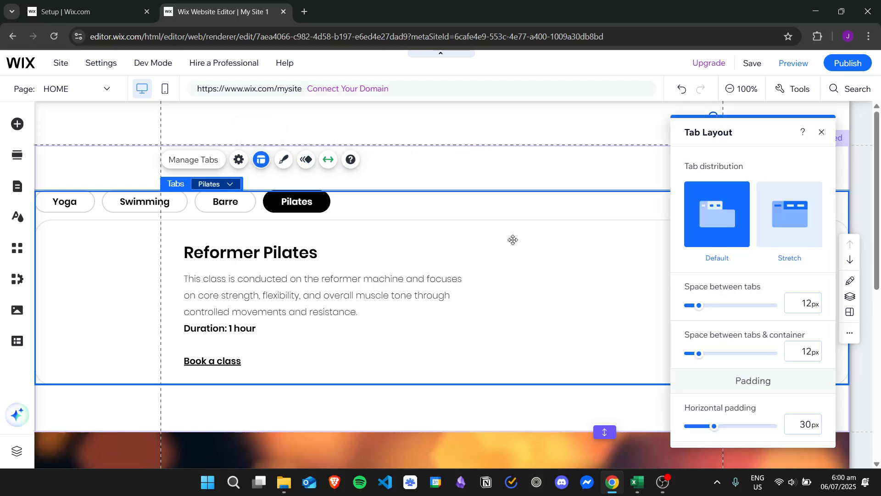
{"action": "left_click", "coordinate": [796, 219]}
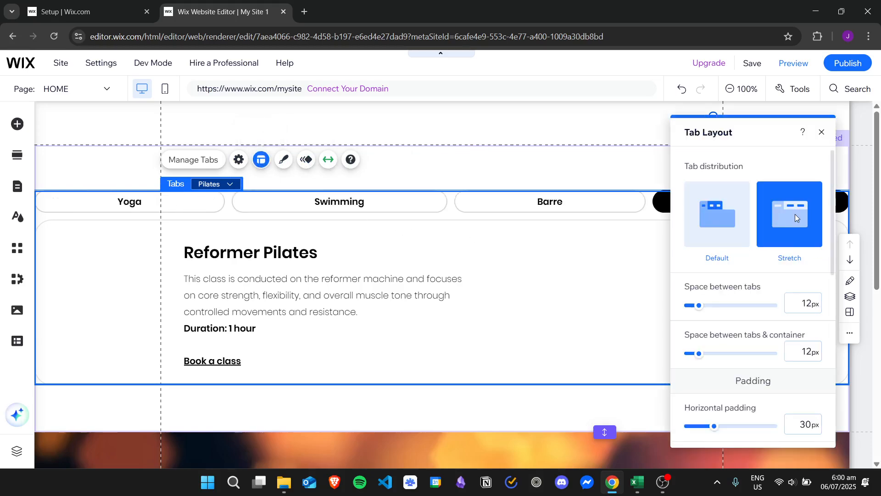
{"action": "left_click_drag", "start_coordinate": [740, 126], "coordinate": [542, 284]}
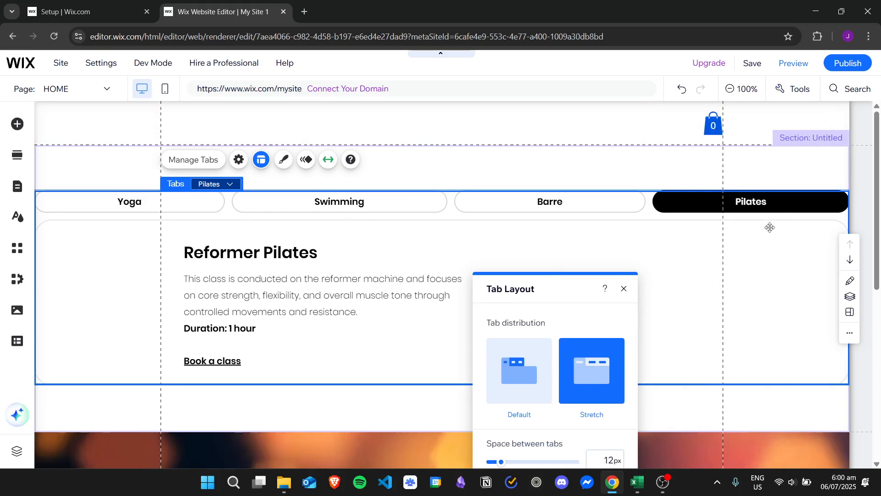
{"action": "left_click", "coordinate": [506, 350]}
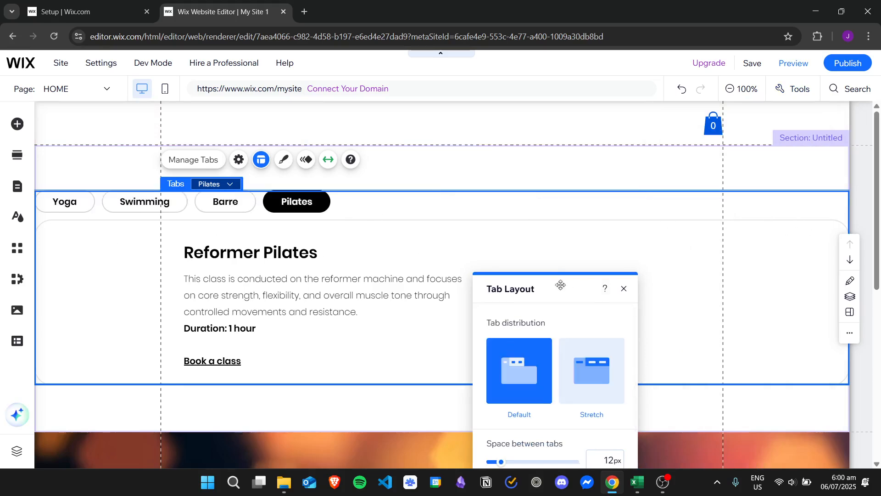
Set the space between tabs to 11 px in the tab layout settings
{"action": "left_click_drag", "start_coordinate": [561, 285], "coordinate": [656, 110]}
{"action": "mouse_move", "coordinate": [621, 300]}
{"action": "left_mouse_down"}
{"action": "mouse_move", "coordinate": [645, 299]}
{"action": "mouse_move", "coordinate": [618, 298]}
{"action": "left_mouse_up"}
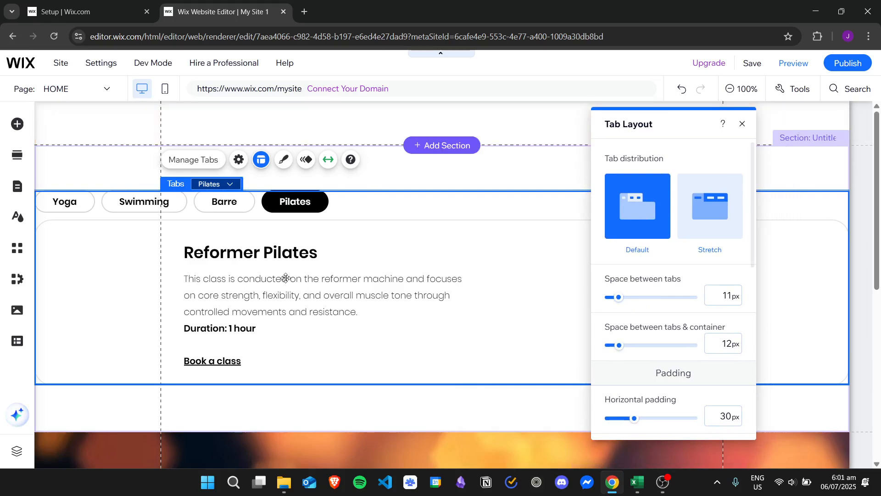
Set the space between tabs and container to 9 px and the horizontal padding to 24 px
{"action": "mouse_move", "coordinate": [621, 348]}
{"action": "left_mouse_down"}
{"action": "mouse_move", "coordinate": [649, 344]}
{"action": "mouse_move", "coordinate": [614, 345]}
{"action": "left_mouse_up"}
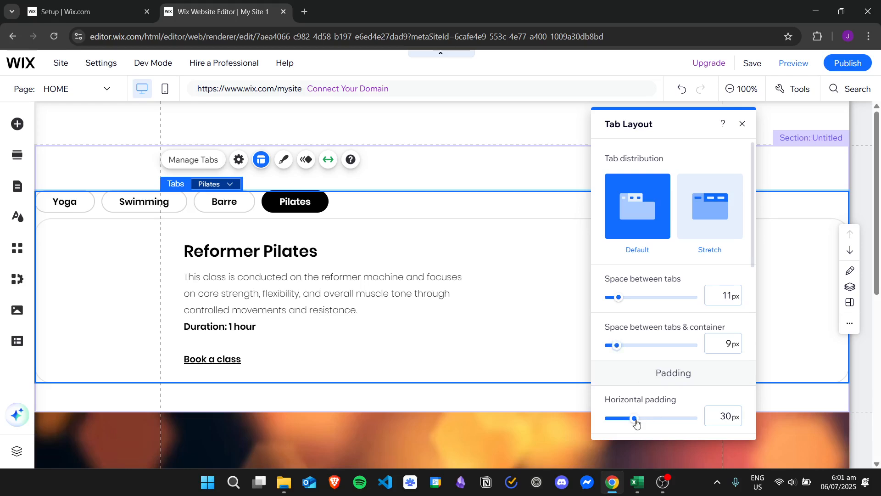
{"action": "mouse_move", "coordinate": [636, 422]}
{"action": "left_mouse_down"}
{"action": "mouse_move", "coordinate": [658, 419]}
{"action": "mouse_move", "coordinate": [629, 419]}
{"action": "left_mouse_up"}
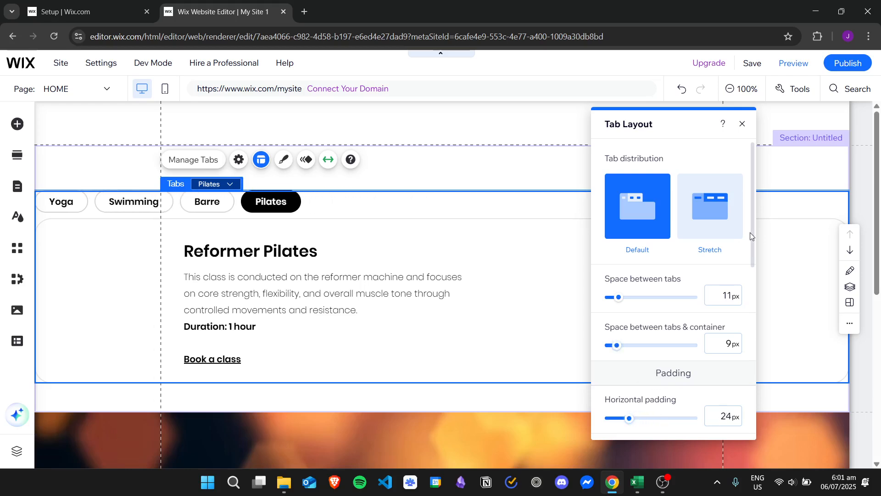
Adjust the tabs' vertical padding to 6 px and the space between rows to 0 px, and close the layout settings
{"action": "scroll", "coordinate": [753, 231], "scroll_direction": "down", "scroll_amount": 5}
{"action": "mouse_move", "coordinate": [615, 258]}
{"action": "left_mouse_down"}
{"action": "mouse_move", "coordinate": [637, 260]}
{"action": "mouse_move", "coordinate": [612, 260]}
{"action": "left_mouse_up"}
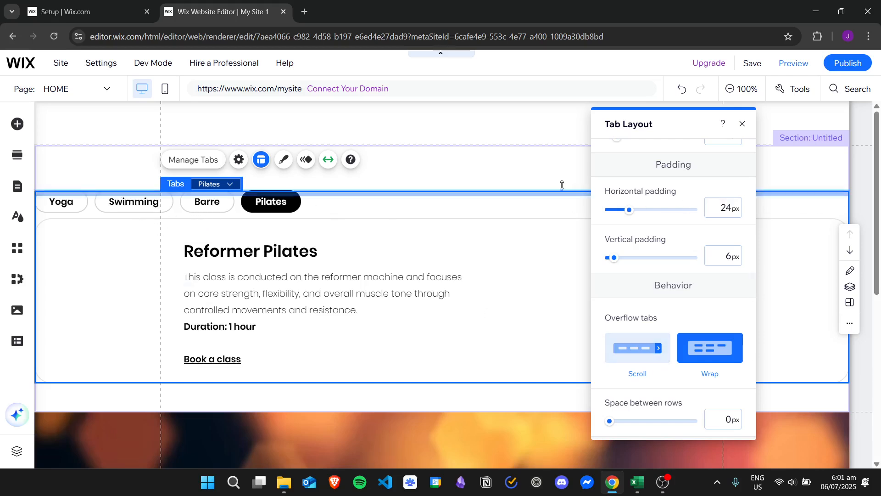
{"action": "left_click_drag", "start_coordinate": [617, 422], "coordinate": [597, 420]}
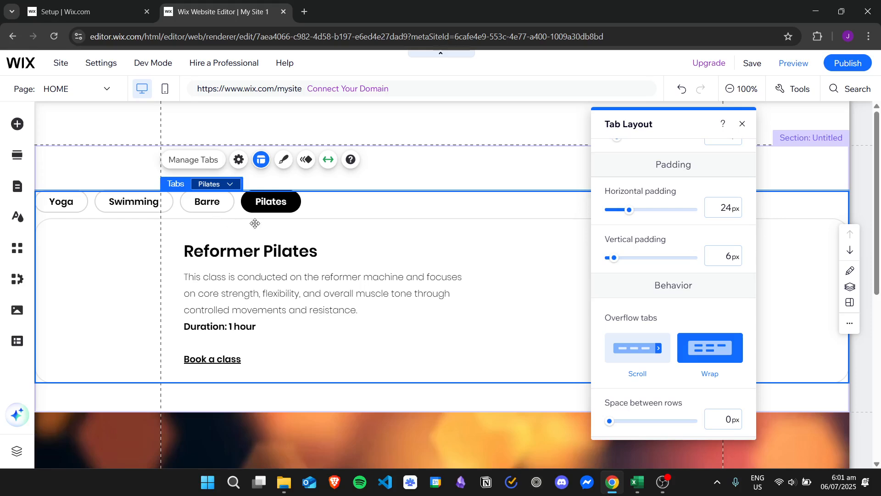
{"action": "scroll", "coordinate": [754, 252], "scroll_direction": "up", "scroll_amount": 4}
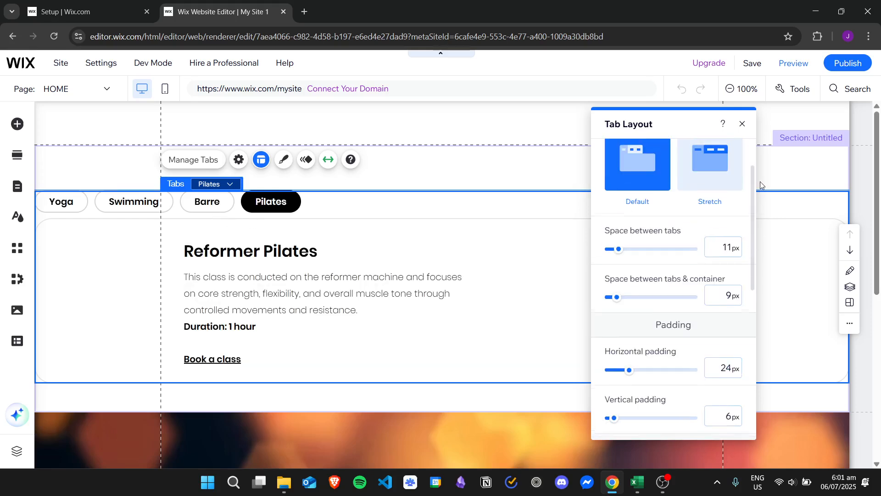
{"action": "key", "text": "Escape"}
{"action": "left_click", "coordinate": [484, 256]}
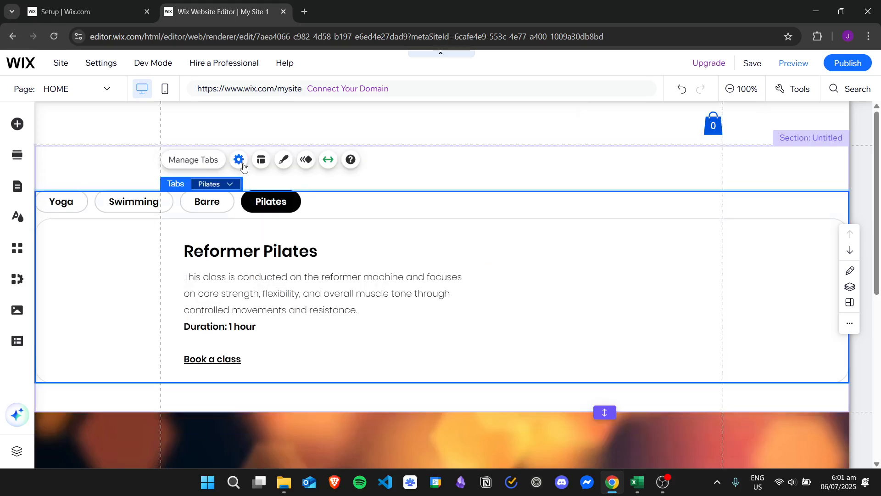
Customize the tabs element's design by filling the tab container background with the green theme color #55DA9B at 100% opacity
{"action": "left_click", "coordinate": [284, 160]}
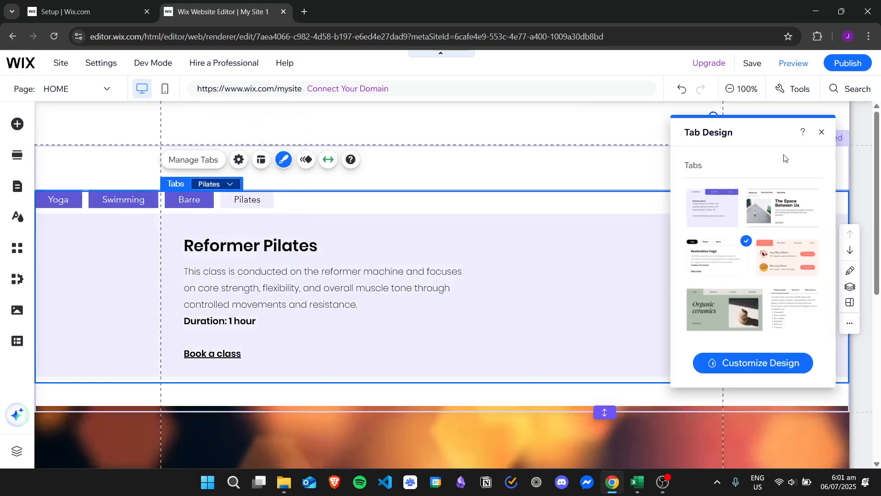
{"action": "left_click_drag", "start_coordinate": [751, 131], "coordinate": [626, 126]}
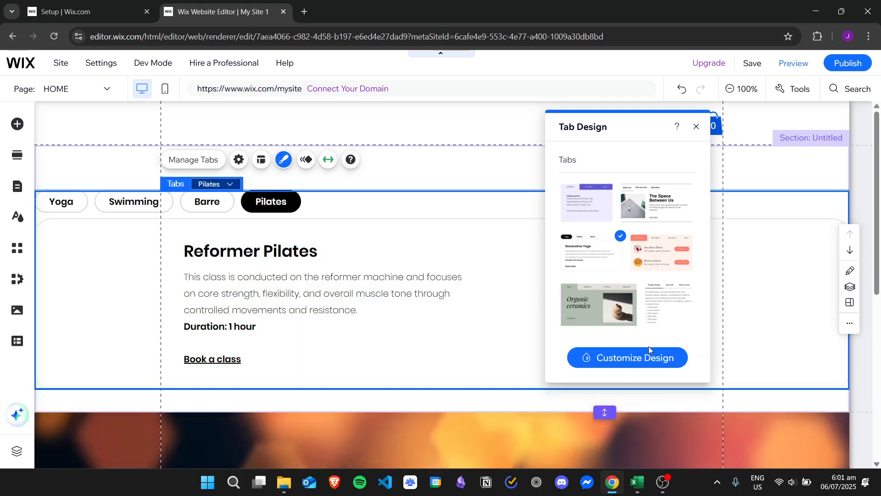
{"action": "left_click", "coordinate": [647, 356]}
{"action": "mouse_move", "coordinate": [622, 118]}
{"action": "left_mouse_down"}
{"action": "mouse_move", "coordinate": [639, 116]}
{"action": "mouse_move", "coordinate": [616, 118]}
{"action": "left_mouse_up"}
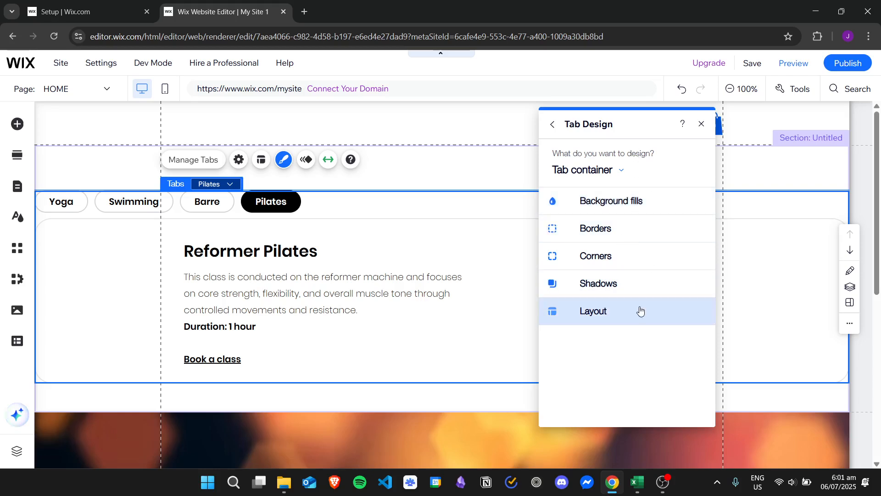
{"action": "left_click", "coordinate": [640, 201]}
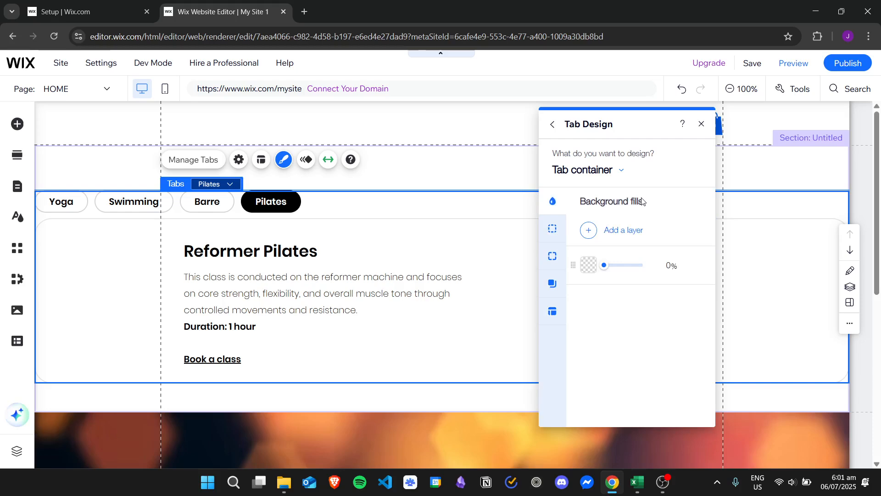
{"action": "left_click", "coordinate": [588, 265]}
{"action": "left_click", "coordinate": [438, 232]}
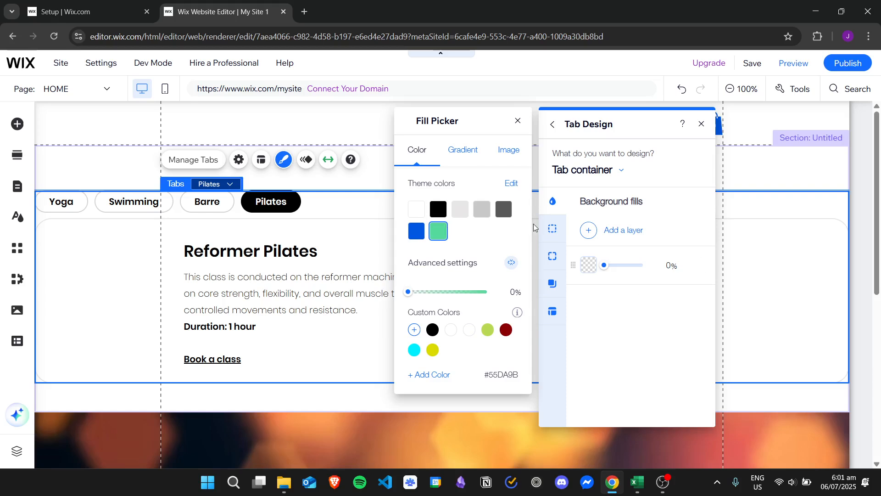
{"action": "left_click", "coordinate": [602, 269]}
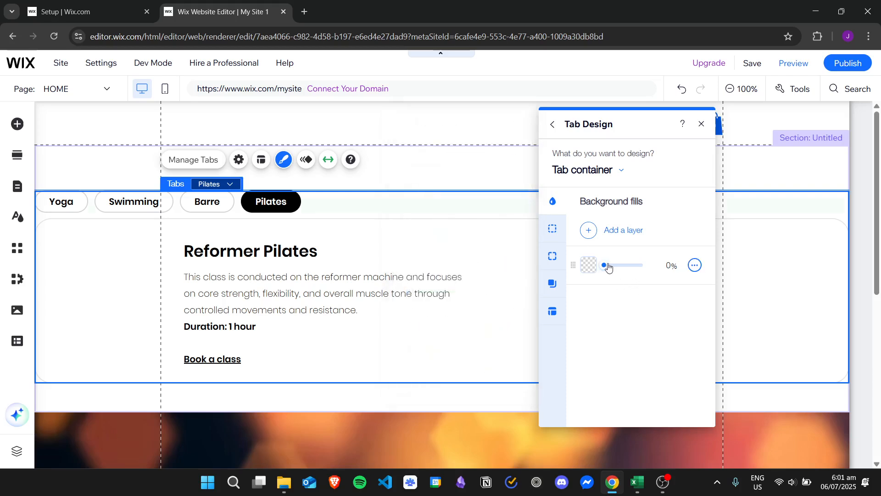
{"action": "left_click_drag", "start_coordinate": [608, 267], "coordinate": [648, 266]}
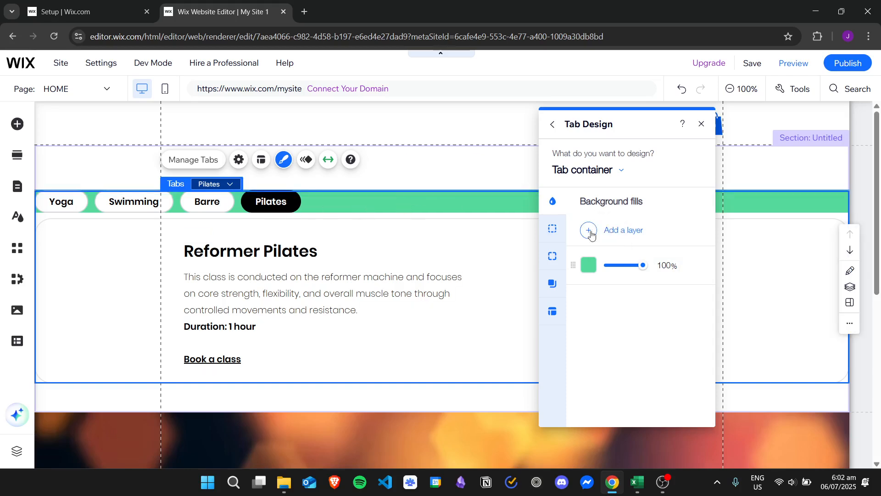
Examine the border, corner, shadow and layout options of the tab container design
{"action": "left_click", "coordinate": [553, 228]}
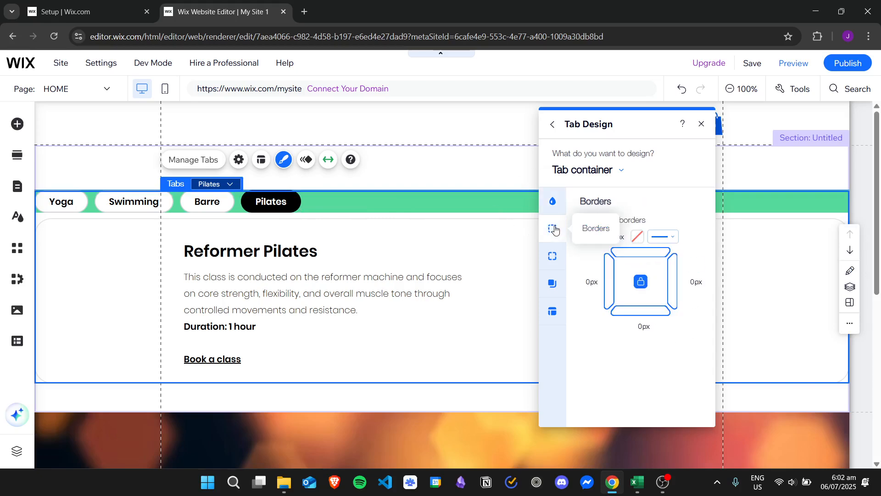
{"action": "left_click", "coordinate": [552, 253]}
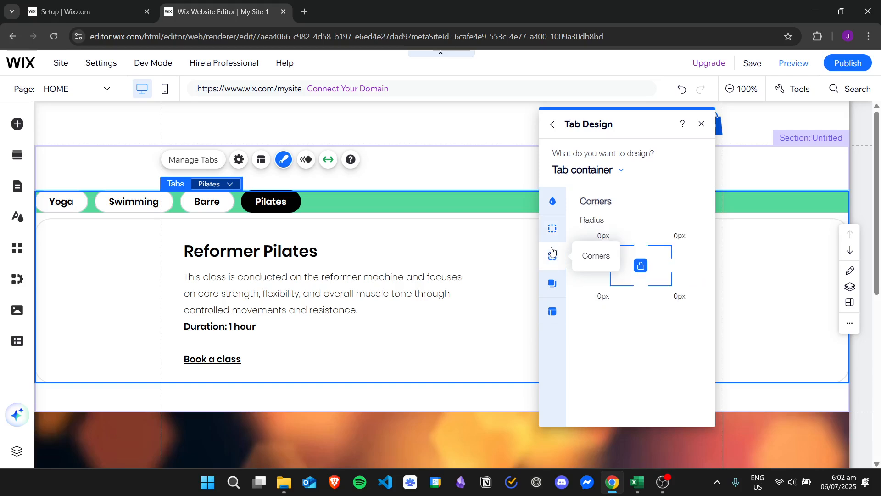
{"action": "left_click", "coordinate": [549, 283]}
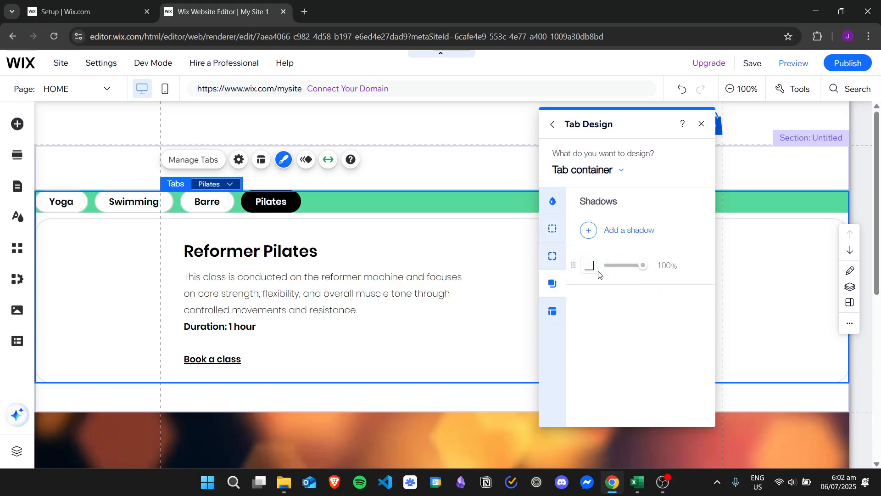
{"action": "left_click", "coordinate": [553, 311]}
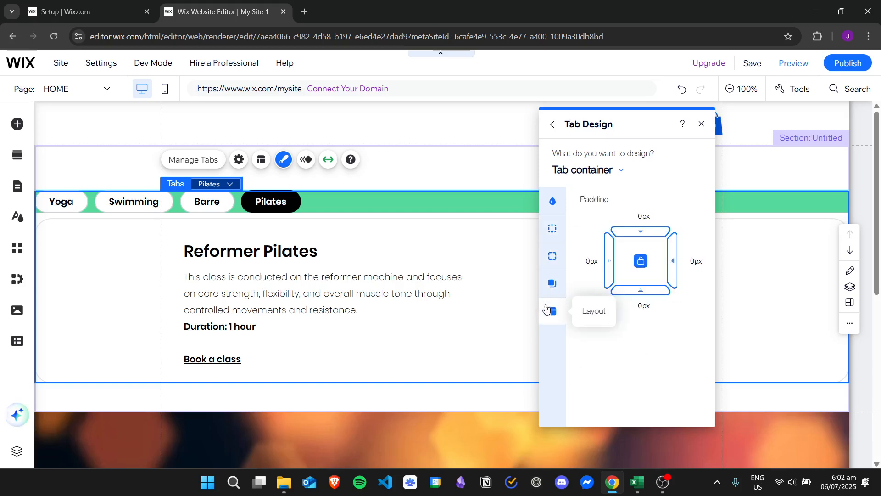
{"action": "left_click", "coordinate": [553, 201]}
Change the background fill of the Containers part to the gray theme color #C7C7C7
{"action": "left_click", "coordinate": [617, 172]}
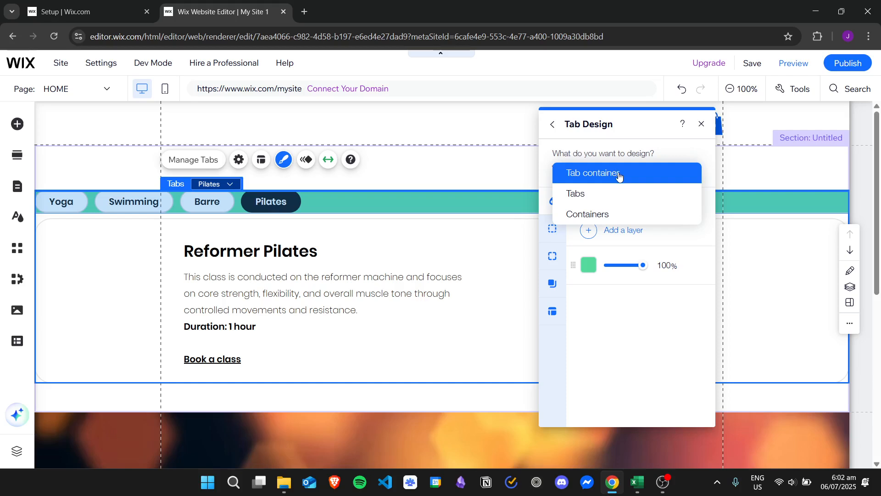
{"action": "left_click", "coordinate": [622, 216]}
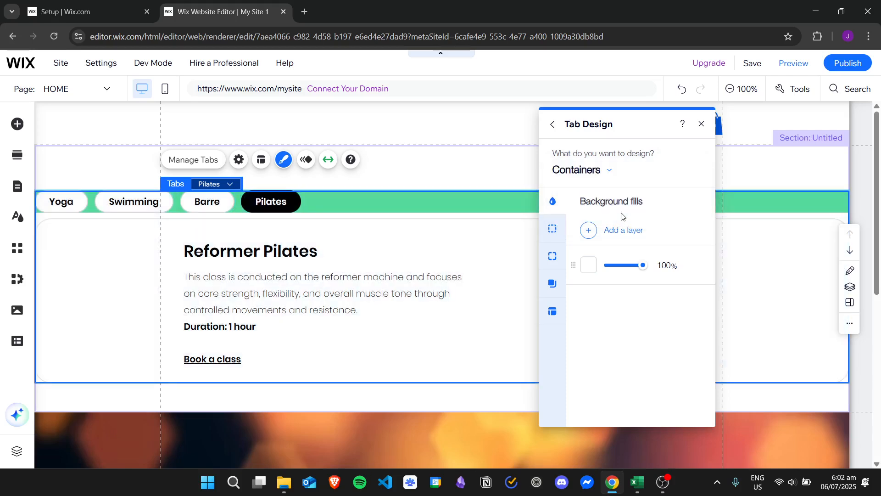
{"action": "left_click", "coordinate": [589, 270]}
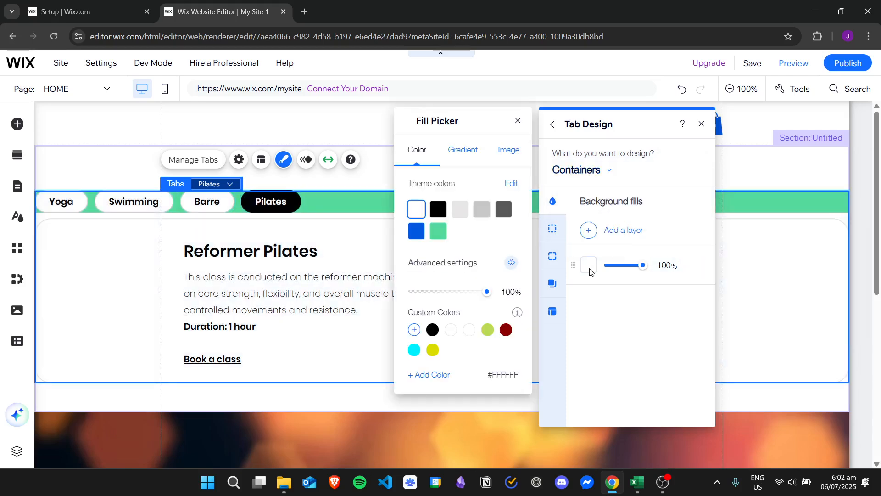
{"action": "left_click", "coordinate": [481, 210]}
{"action": "left_click", "coordinate": [597, 324]}
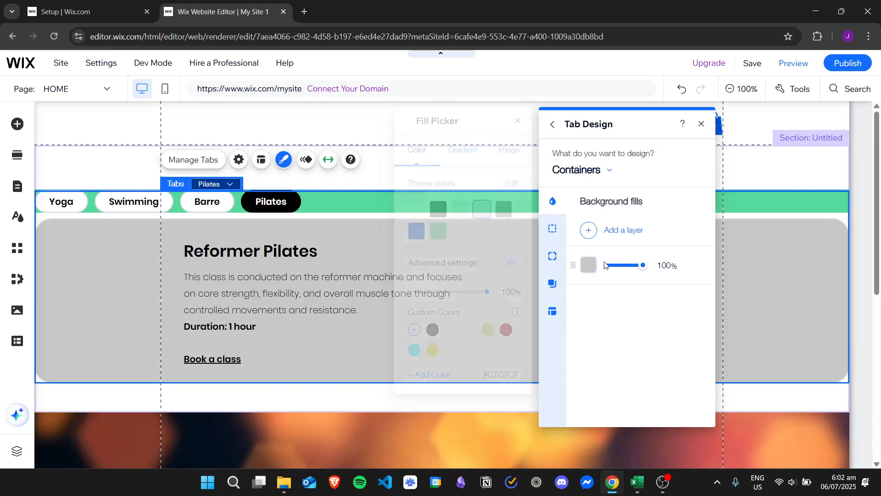
Examine the border, corner, shadow and layout design options for the Containers part
{"action": "left_click", "coordinate": [553, 228]}
{"action": "left_click", "coordinate": [546, 264]}
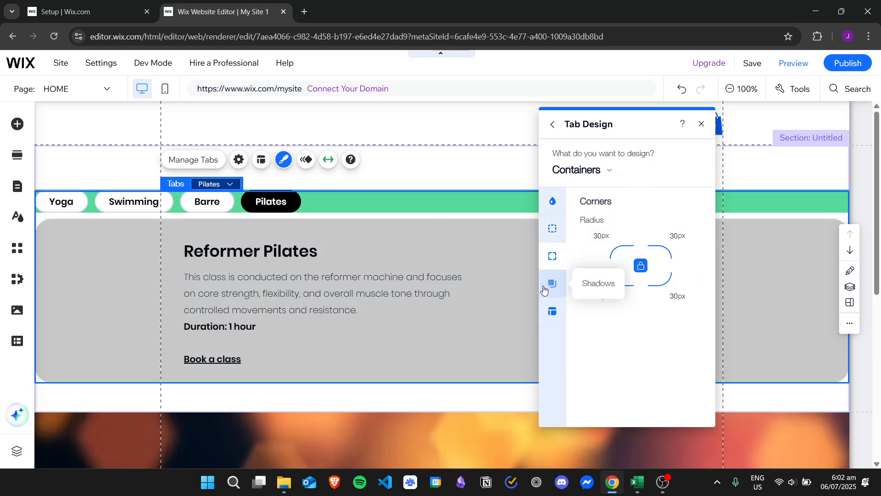
{"action": "left_click", "coordinate": [546, 286]}
{"action": "left_click", "coordinate": [547, 315]}
{"action": "left_click", "coordinate": [553, 256]}
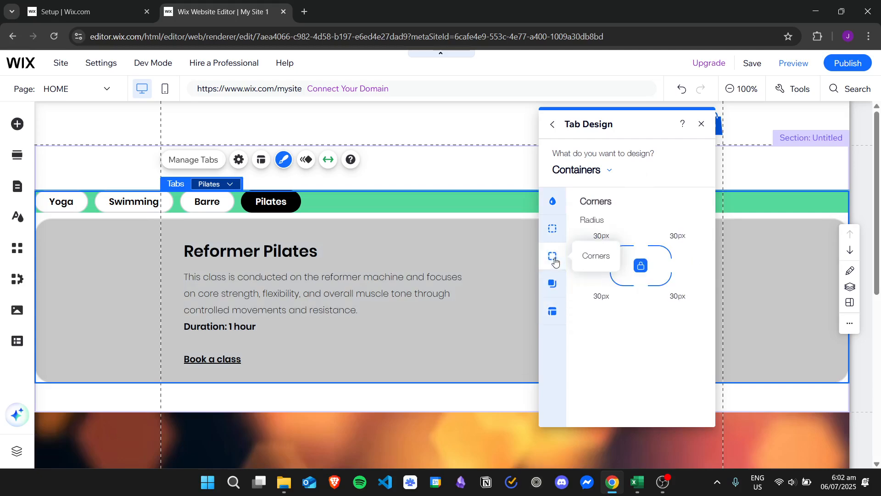
{"action": "left_click", "coordinate": [553, 228]}
{"action": "left_click", "coordinate": [552, 285]}
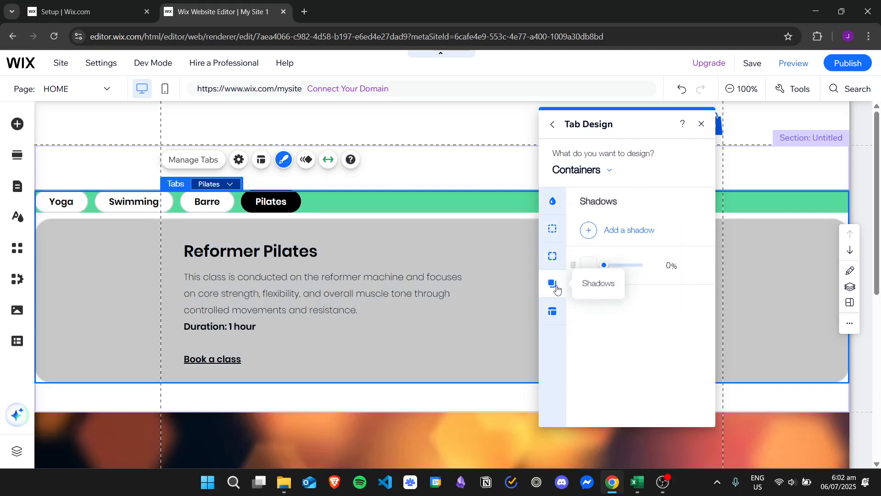
{"action": "left_click", "coordinate": [552, 311]}
{"action": "left_click", "coordinate": [553, 201]}
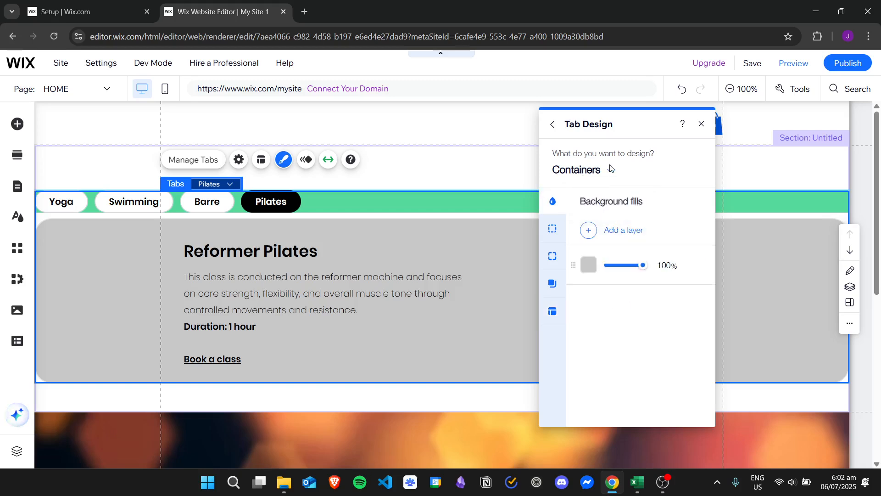
Examine the text, border, corner and shadow design options for the Tabs part in its Regular state
{"action": "left_click", "coordinate": [584, 172]}
{"action": "left_click", "coordinate": [586, 194]}
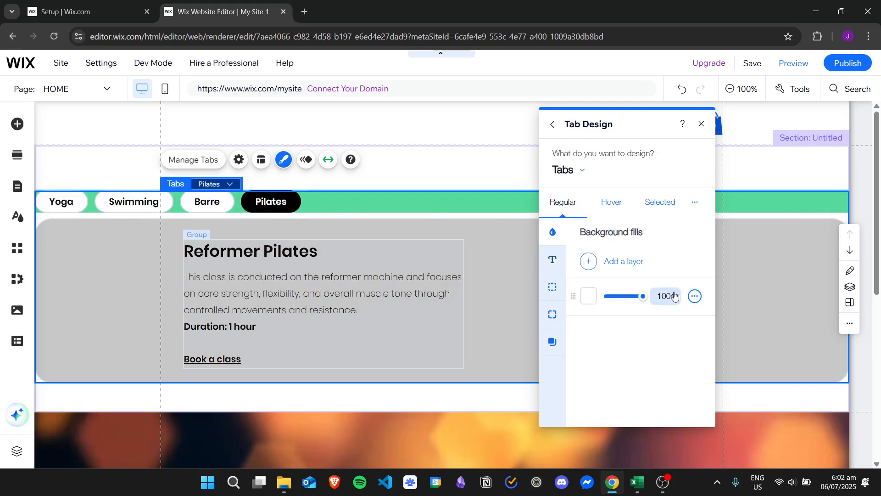
{"action": "left_click", "coordinate": [554, 256]}
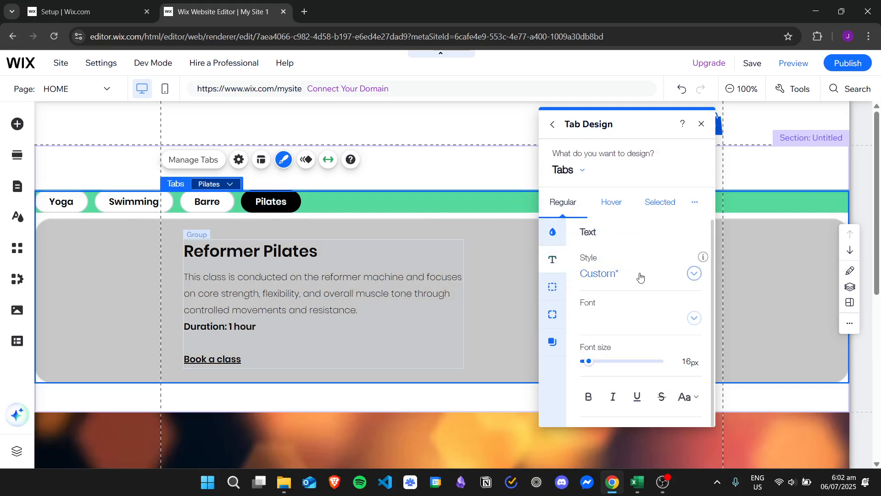
{"action": "scroll", "coordinate": [715, 260], "scroll_direction": "down", "scroll_amount": 1}
{"action": "scroll", "coordinate": [693, 257], "scroll_direction": "down", "scroll_amount": 2}
{"action": "scroll", "coordinate": [697, 232], "scroll_direction": "up", "scroll_amount": 2}
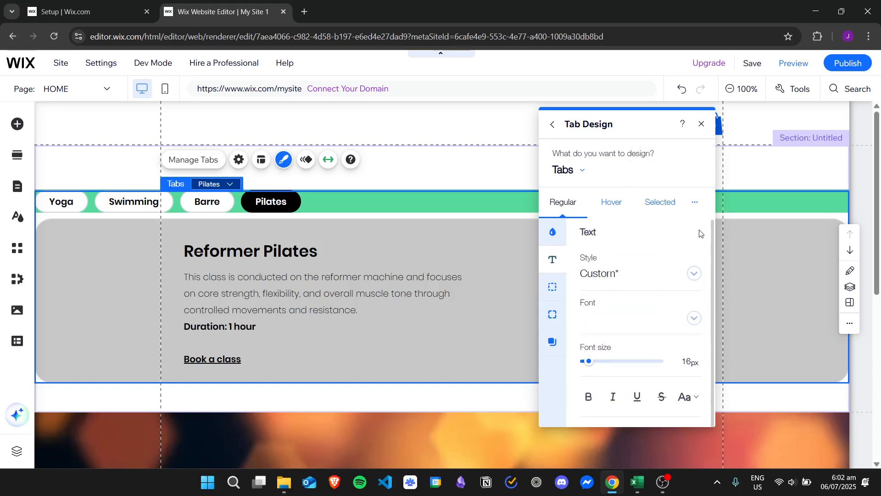
{"action": "scroll", "coordinate": [701, 263], "scroll_direction": "down", "scroll_amount": 2}
{"action": "scroll", "coordinate": [700, 294], "scroll_direction": "down", "scroll_amount": 2}
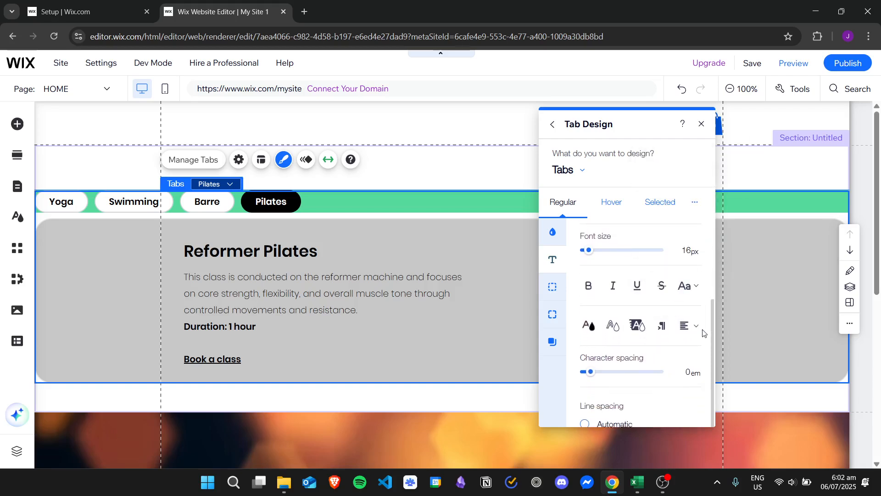
{"action": "left_click", "coordinate": [552, 286]}
{"action": "left_click", "coordinate": [553, 315]}
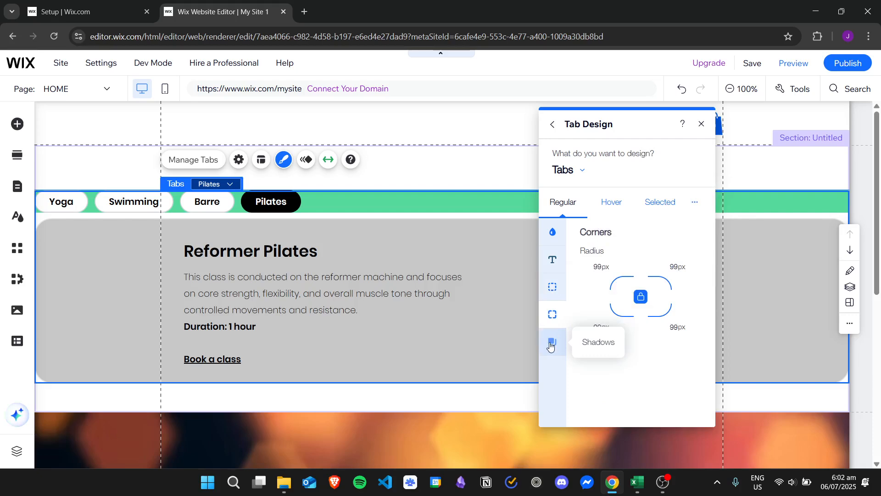
{"action": "left_click", "coordinate": [554, 352]}
Set the Regular state background fill of the tabs to the blue theme color #0057E1 and close the design settings
{"action": "left_click", "coordinate": [553, 232]}
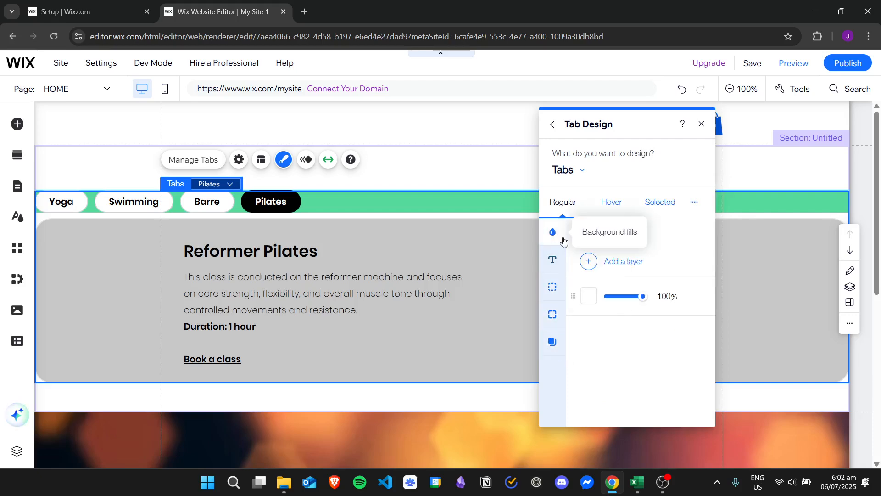
{"action": "left_click", "coordinate": [588, 297]}
{"action": "left_click", "coordinate": [417, 232]}
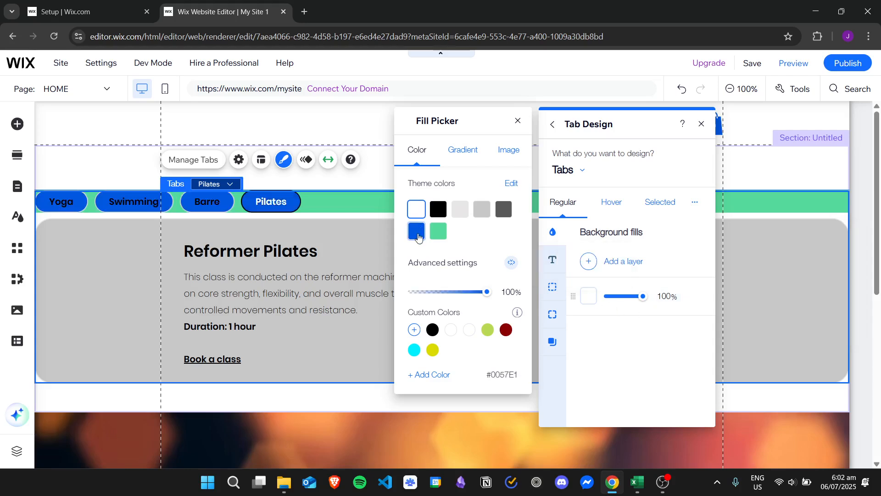
{"action": "left_click", "coordinate": [418, 236]}
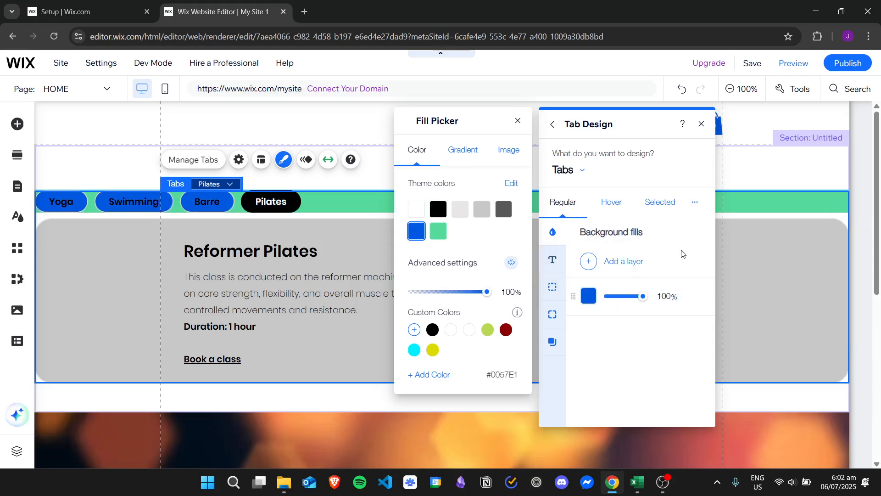
{"action": "left_click", "coordinate": [702, 125]}
{"action": "left_click", "coordinate": [702, 124]}
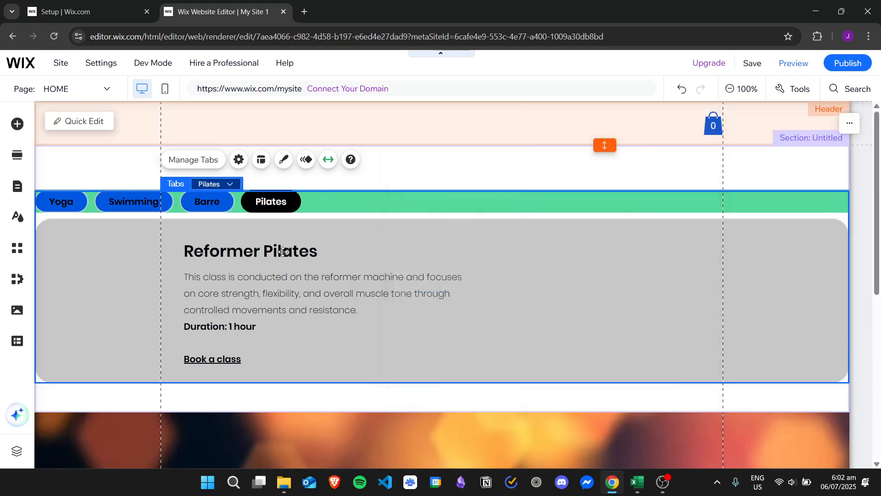